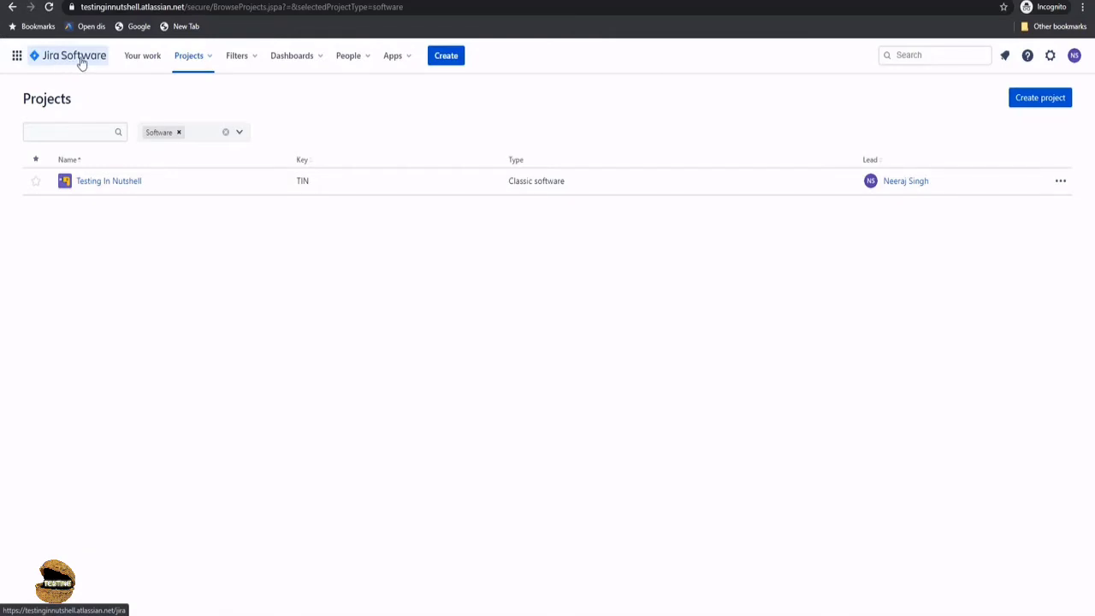
Step: Start creating a new project, compare the classic and next-gen project types, and choose the classic type
click(81, 64)
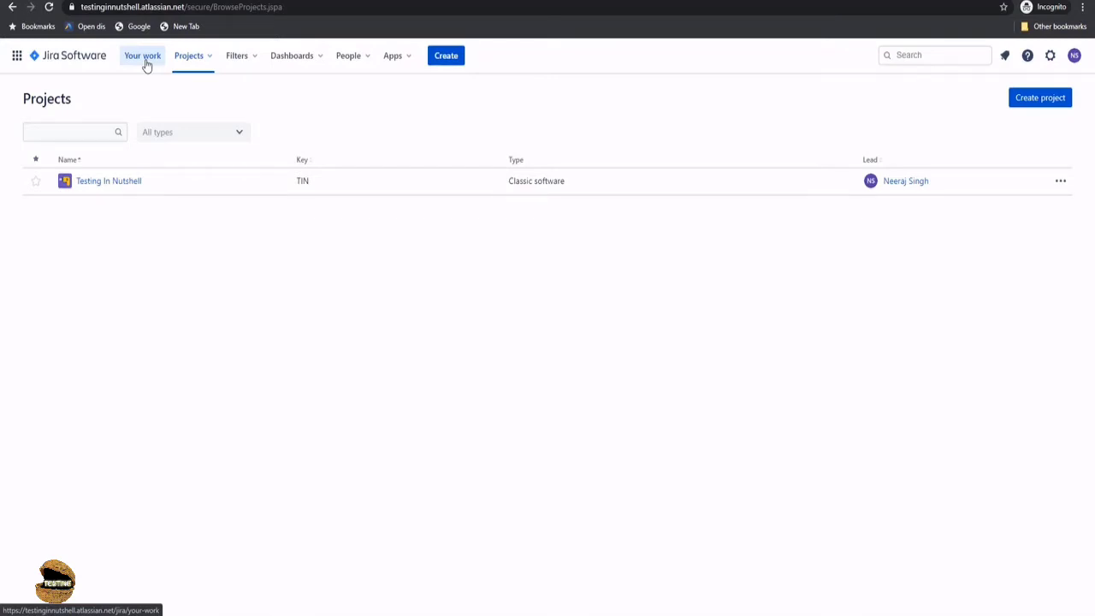
click(213, 63)
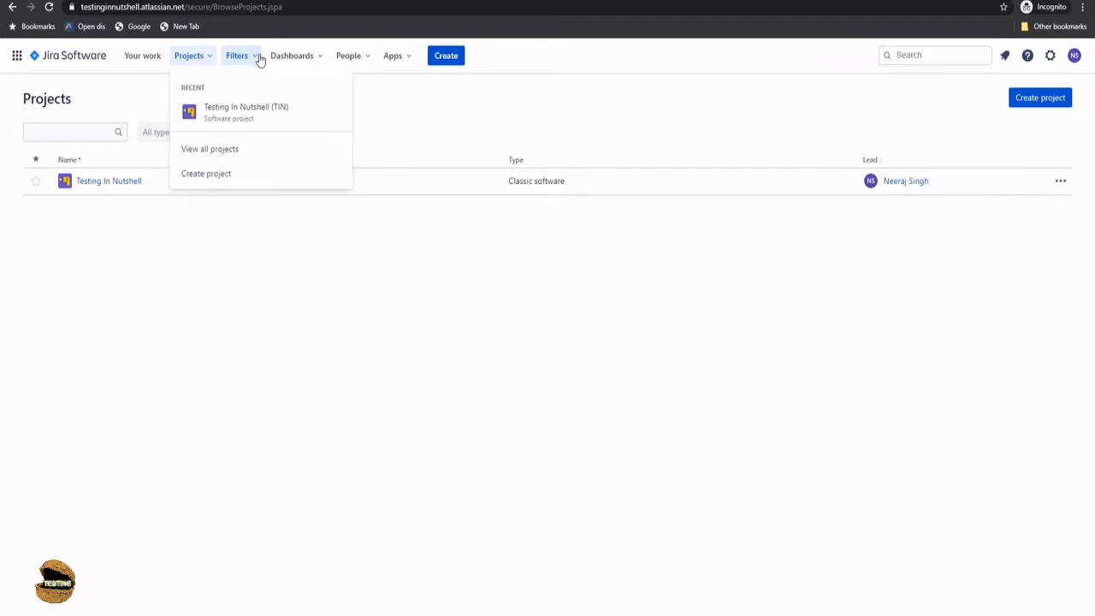
click(210, 174)
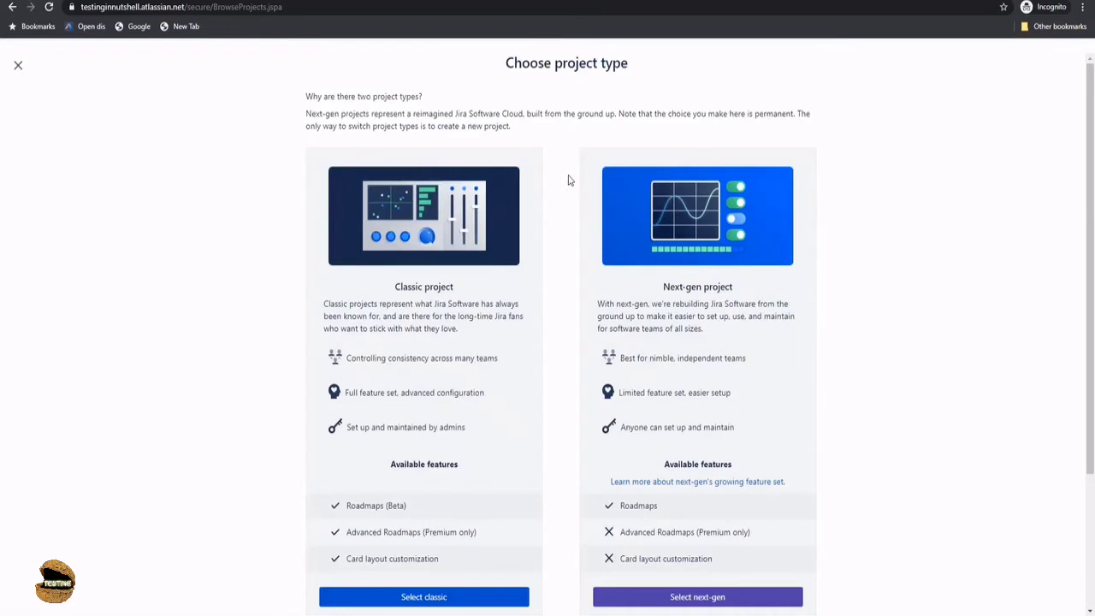
scroll(568, 206, down, 3)
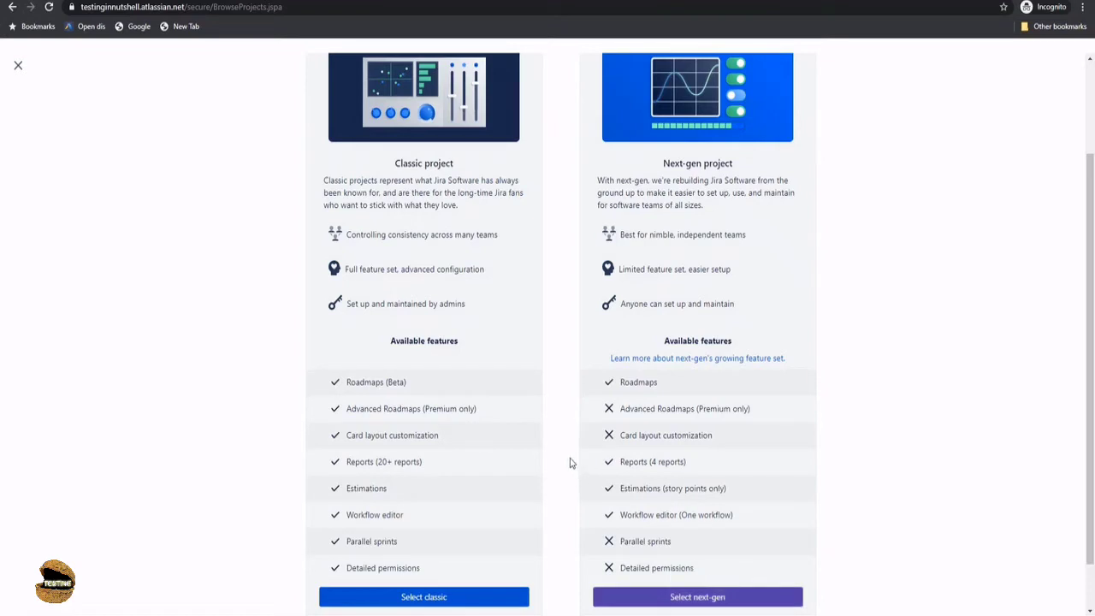
scroll(571, 466, down, 1)
scroll(572, 466, down, 1)
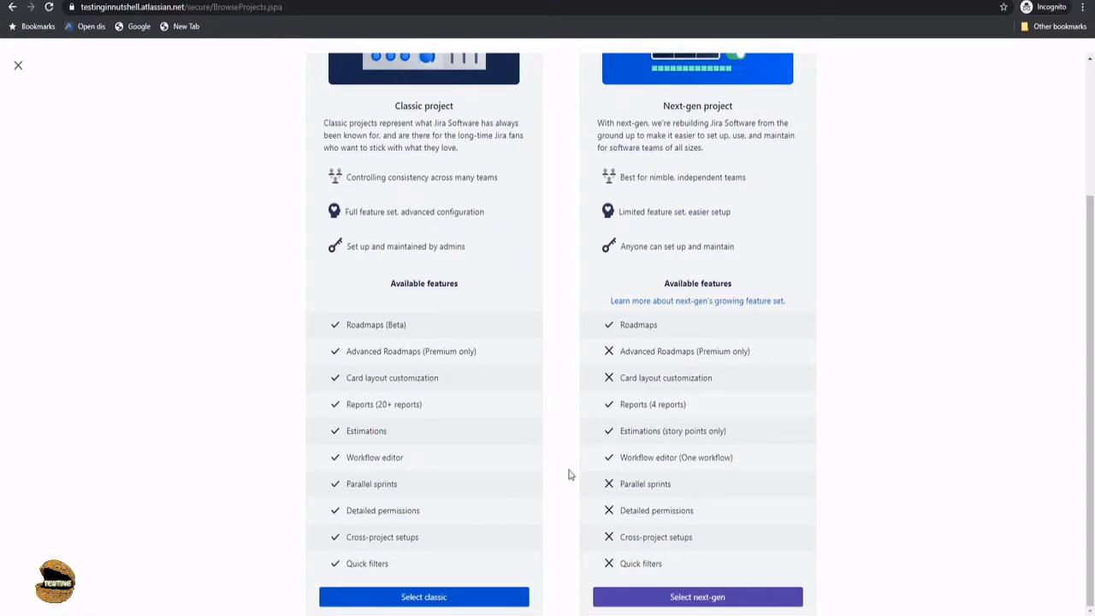
click(466, 597)
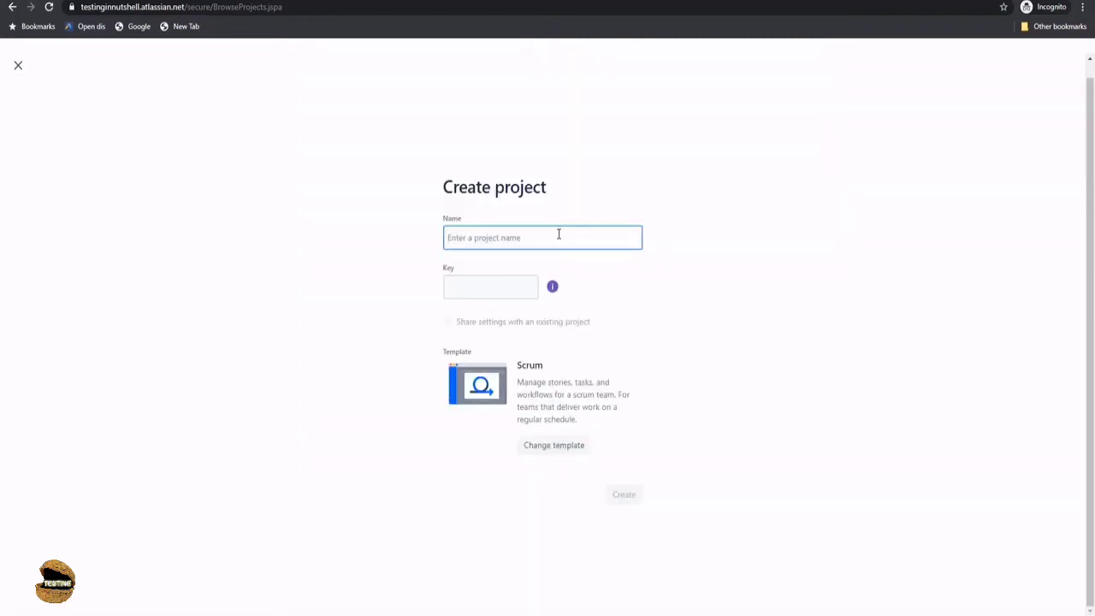
Step: Name the project MY TEST PROJECT, choose the classic Scrum template, and create the project
text(MY TEST PROJECT)
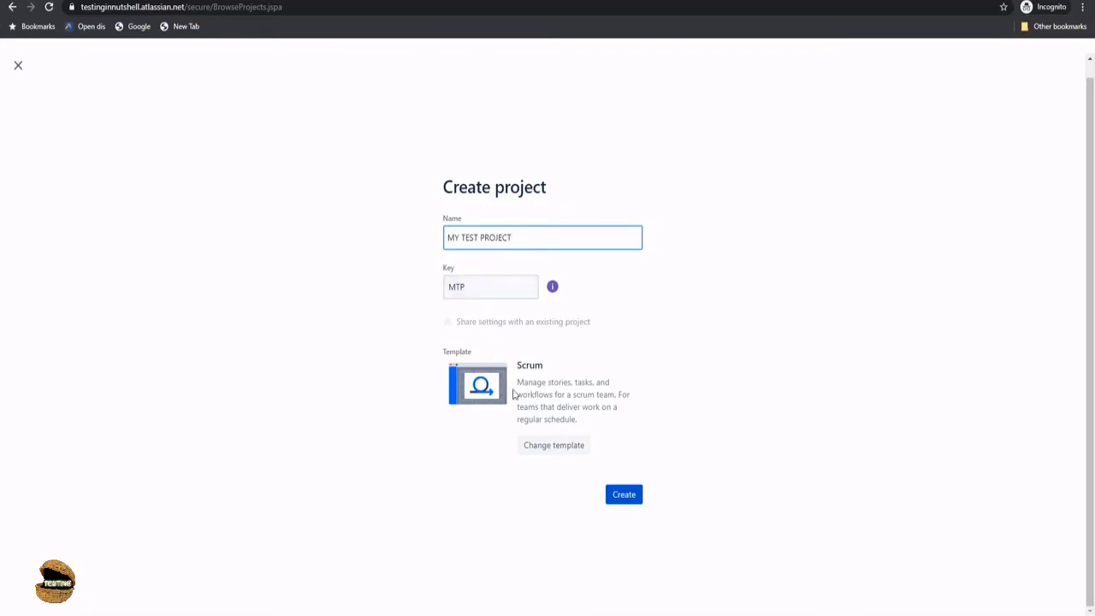
click(552, 448)
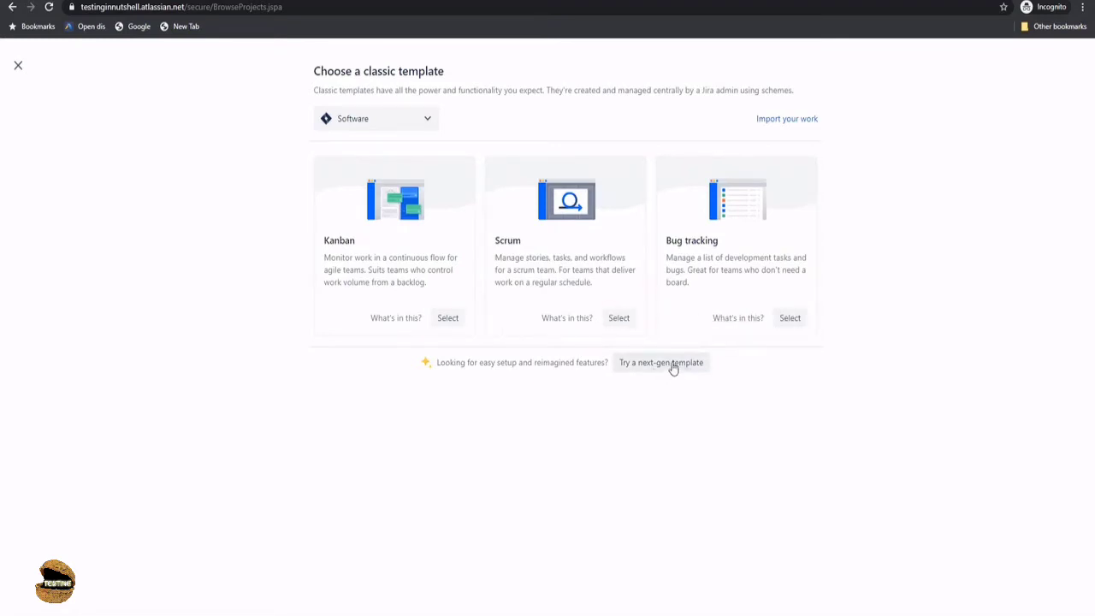
click(620, 318)
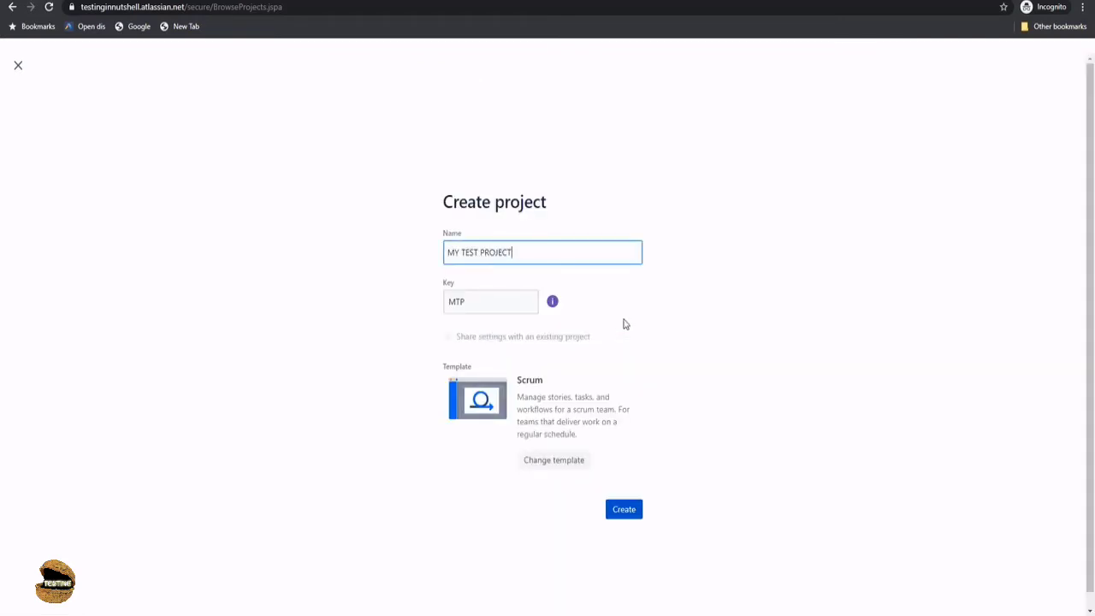
click(633, 514)
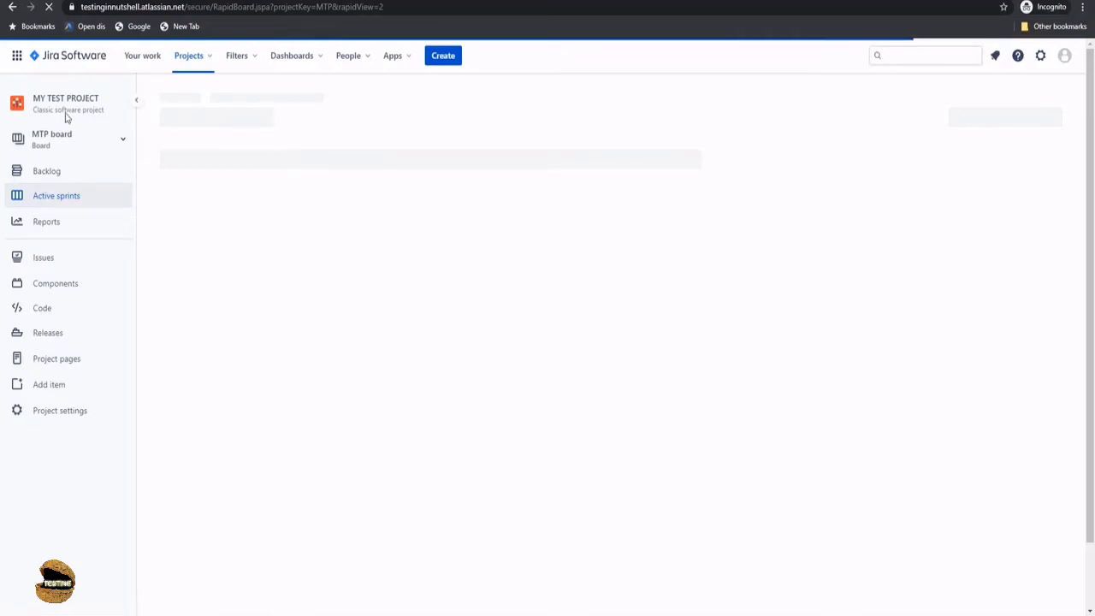
Step: Dismiss the Quickstart guide on the active sprints page and open the MTP board from the project's boards
click(53, 204)
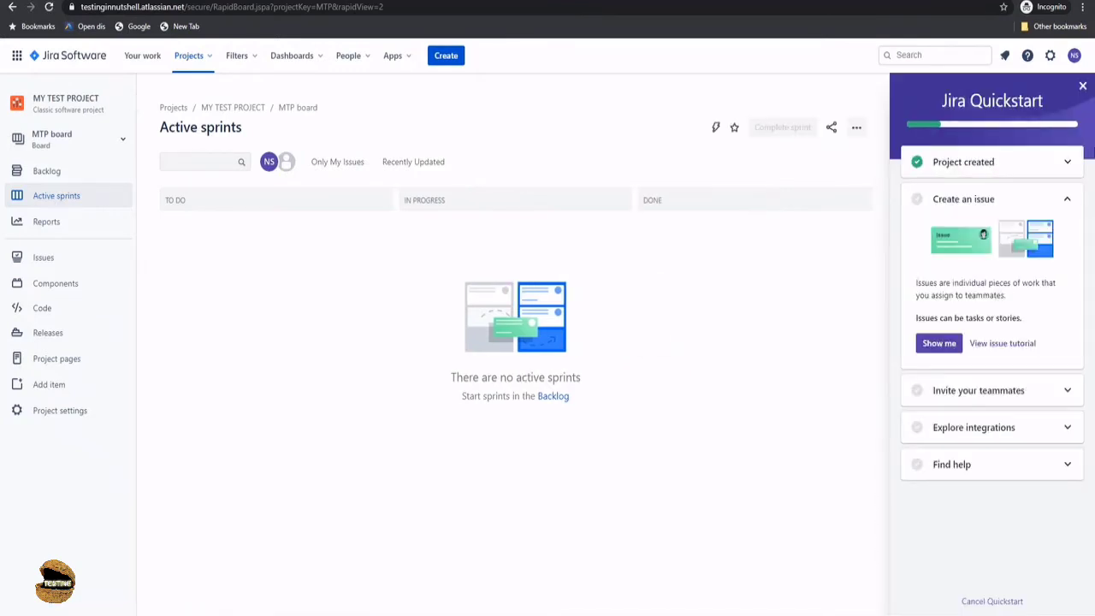
click(1082, 86)
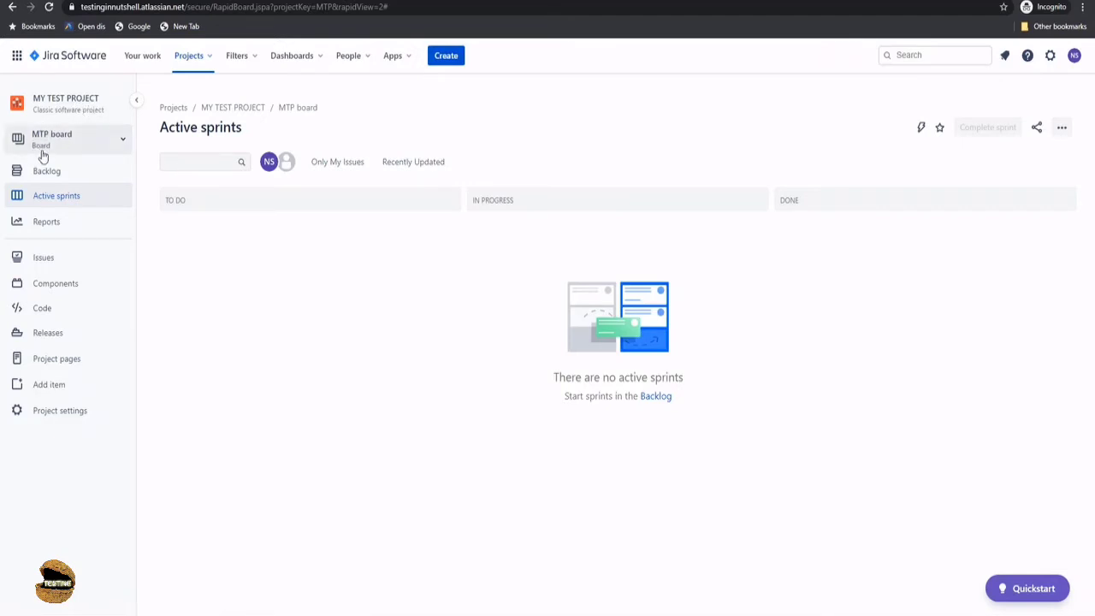
click(123, 142)
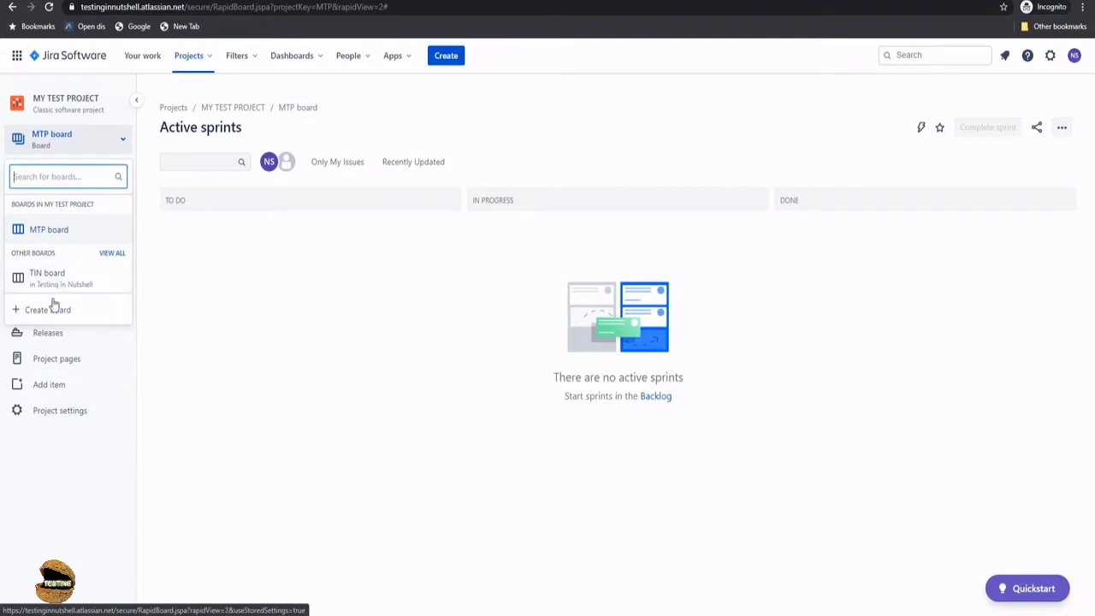
click(161, 276)
click(82, 143)
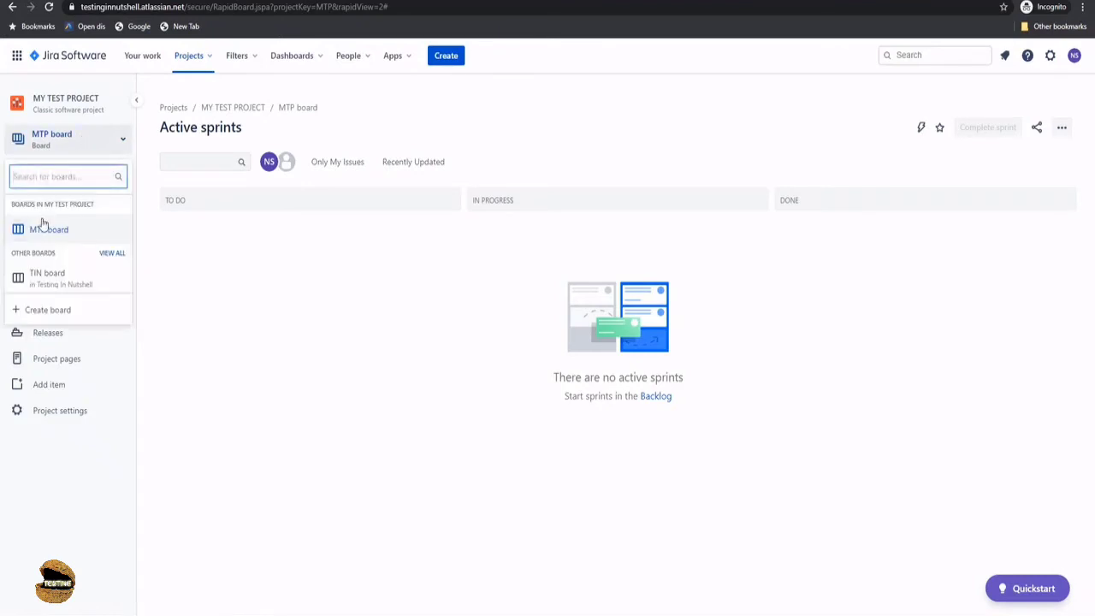
click(40, 230)
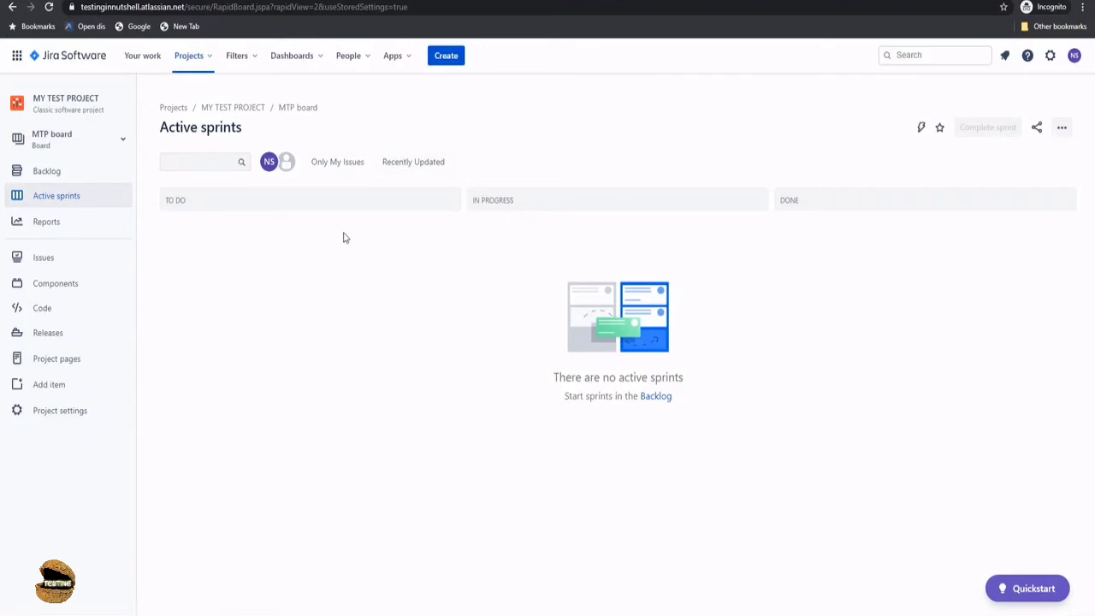
Step: View the MTP board's backlog and browse the project's complete collection of available reports
click(56, 176)
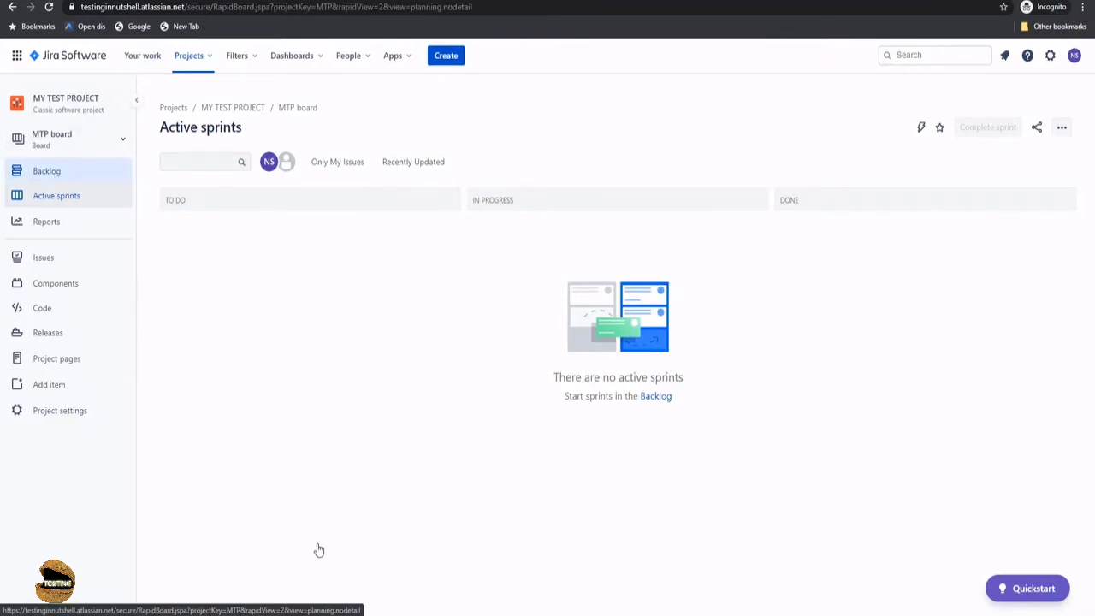
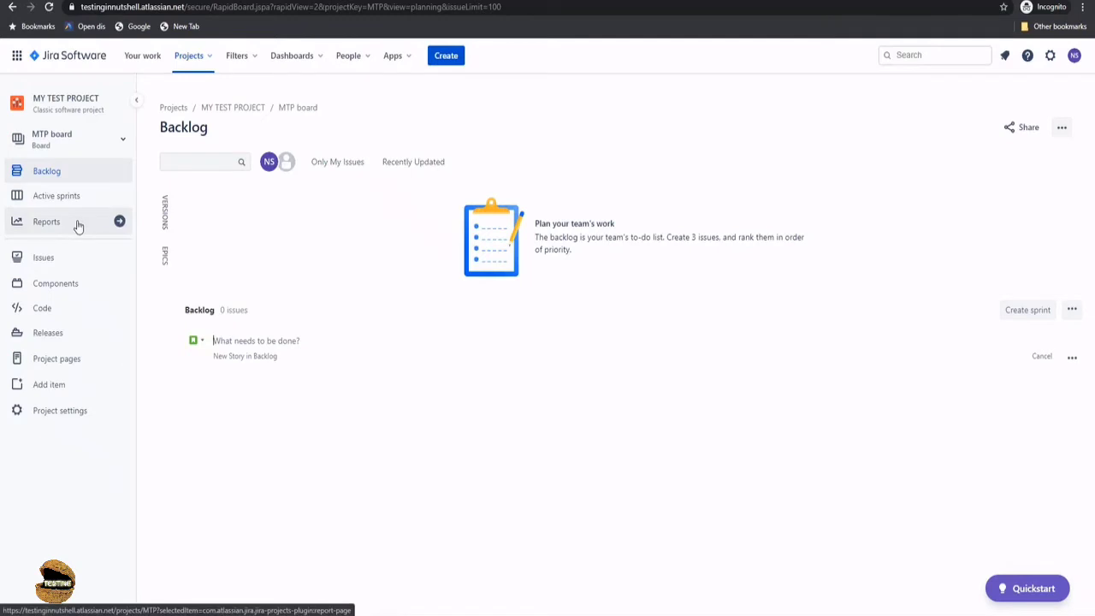
click(78, 225)
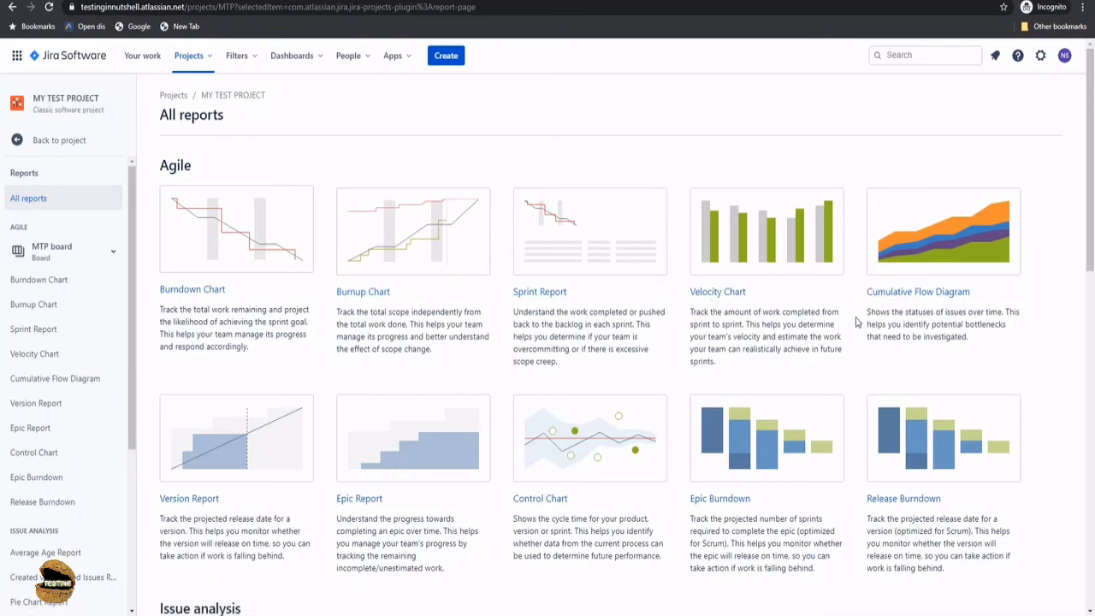
scroll(856, 331, down, 3)
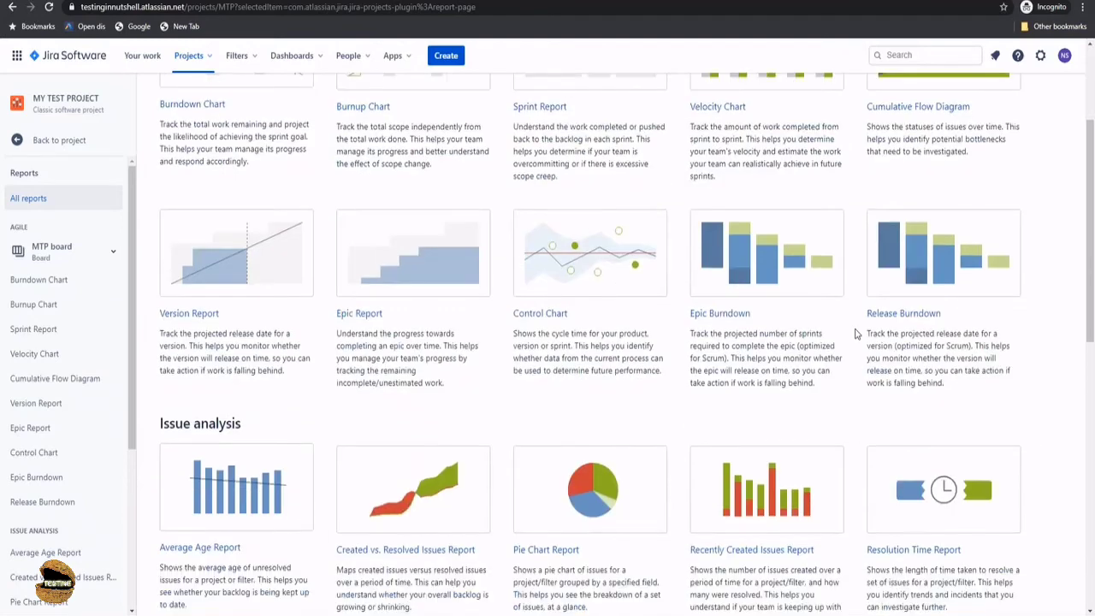
scroll(857, 334, down, 6)
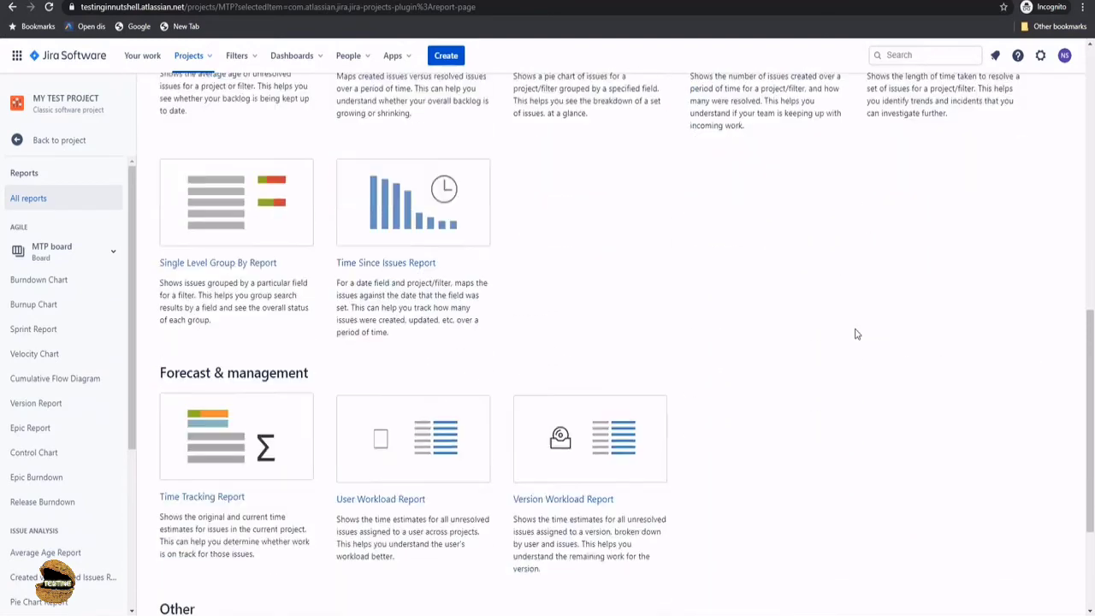
scroll(857, 333, down, 2)
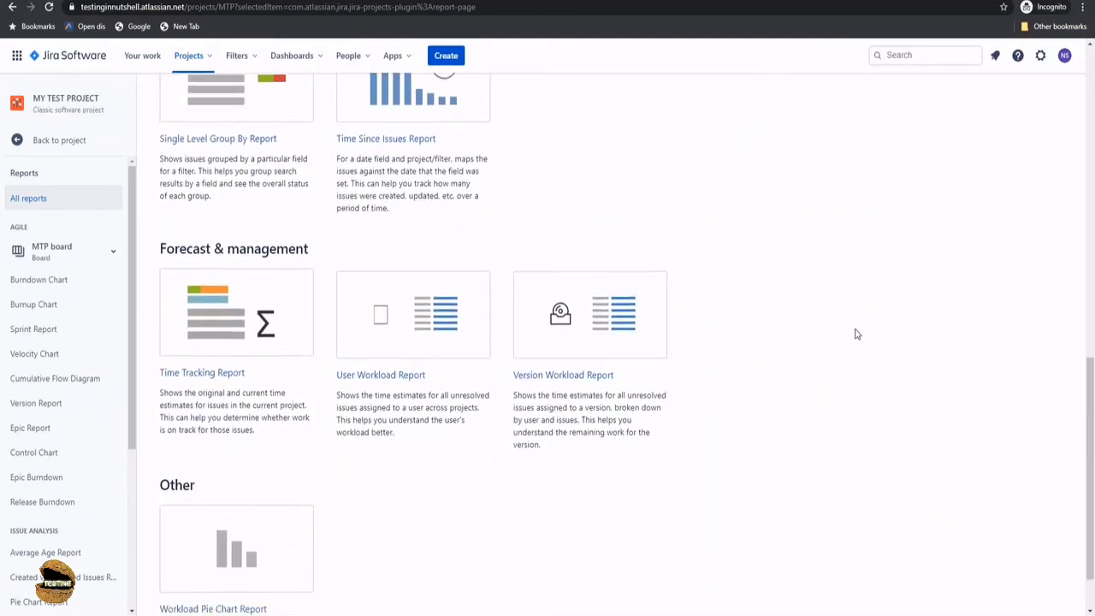
scroll(857, 333, up, 9)
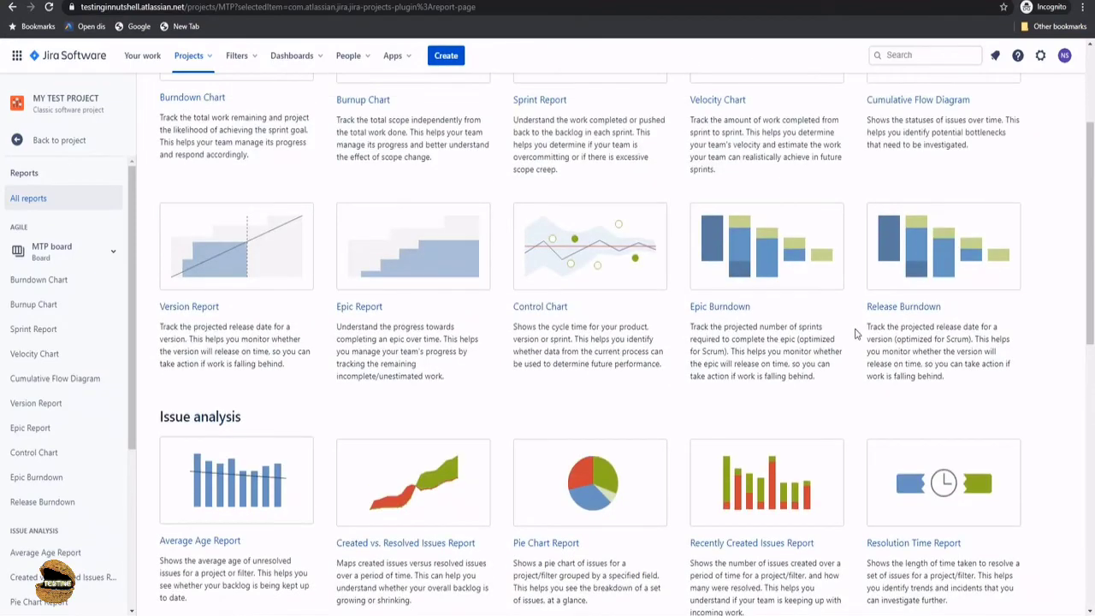
scroll(857, 334, up, 2)
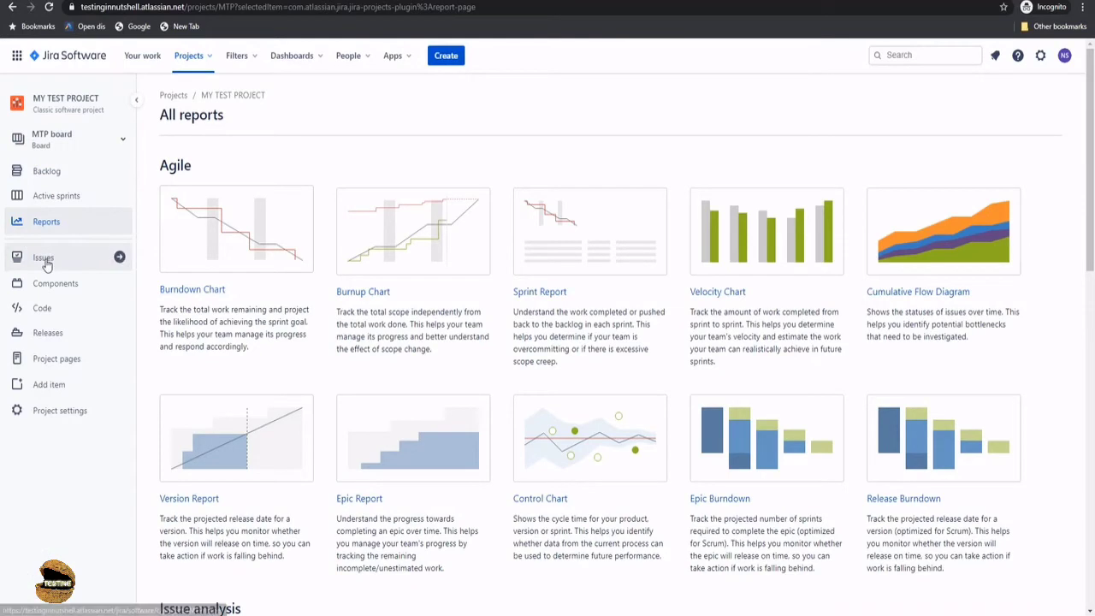
Step: View all issues in MY TEST PROJECT, return to the main project navigation, and open its components
click(68, 264)
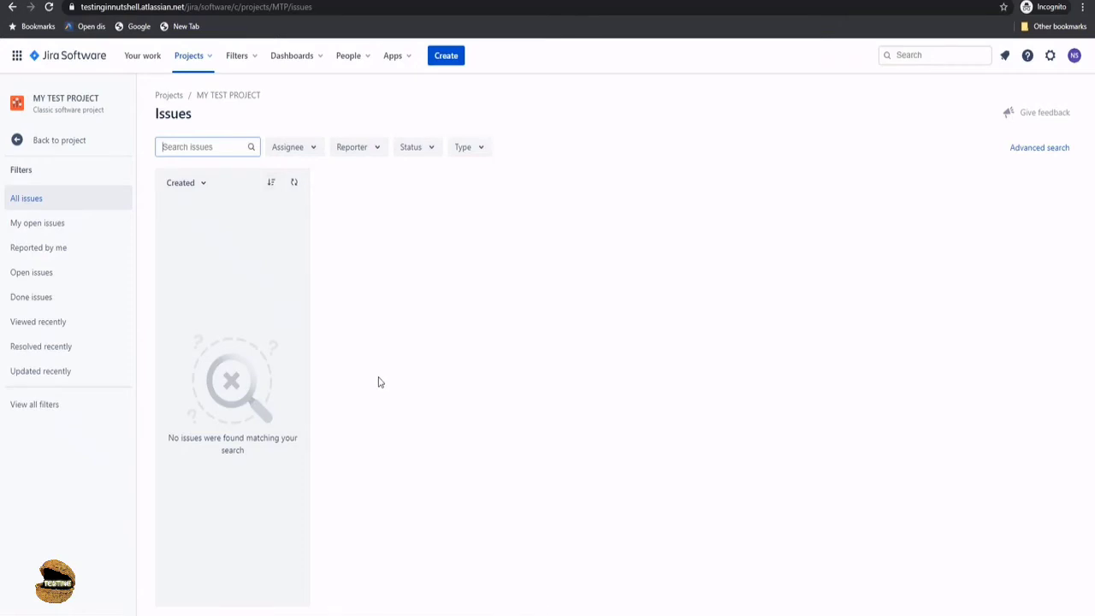
click(24, 202)
click(45, 145)
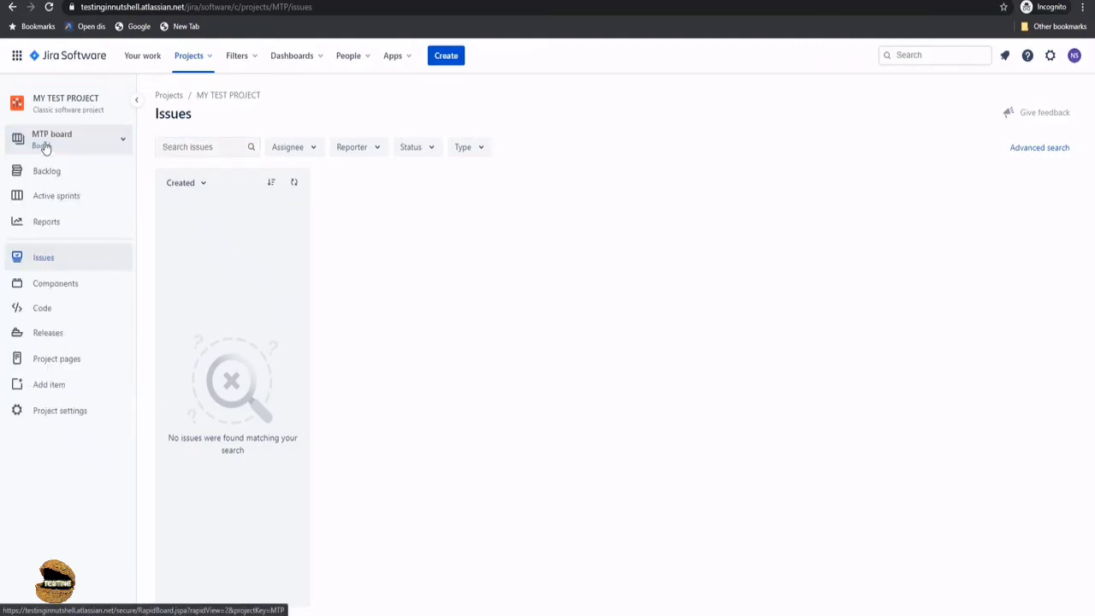
click(72, 292)
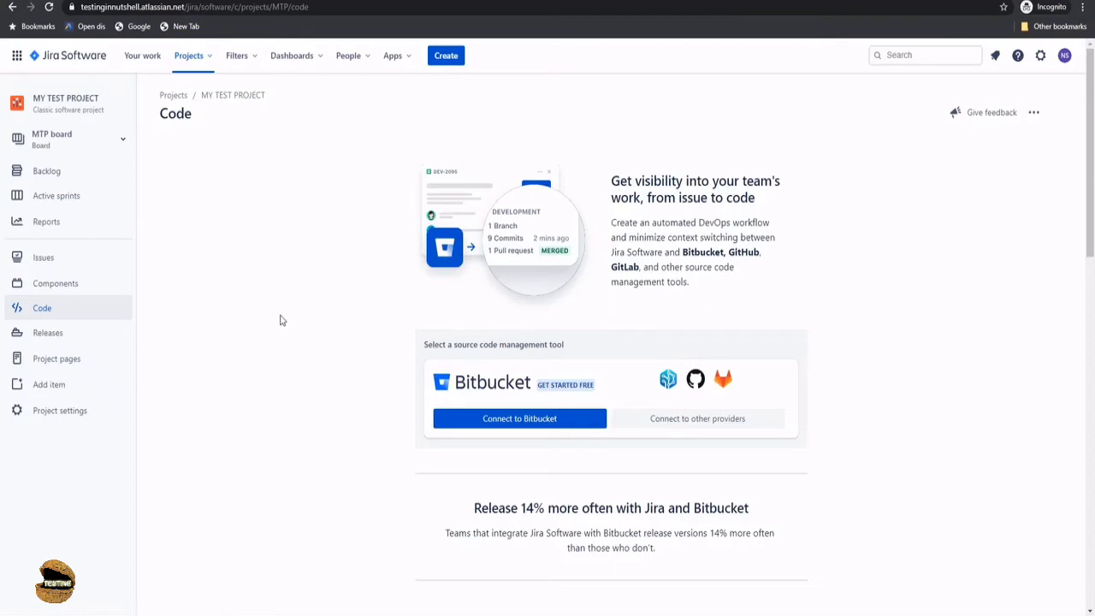
Step: View the project's releases and inspect the form for creating a version without saving one
click(83, 339)
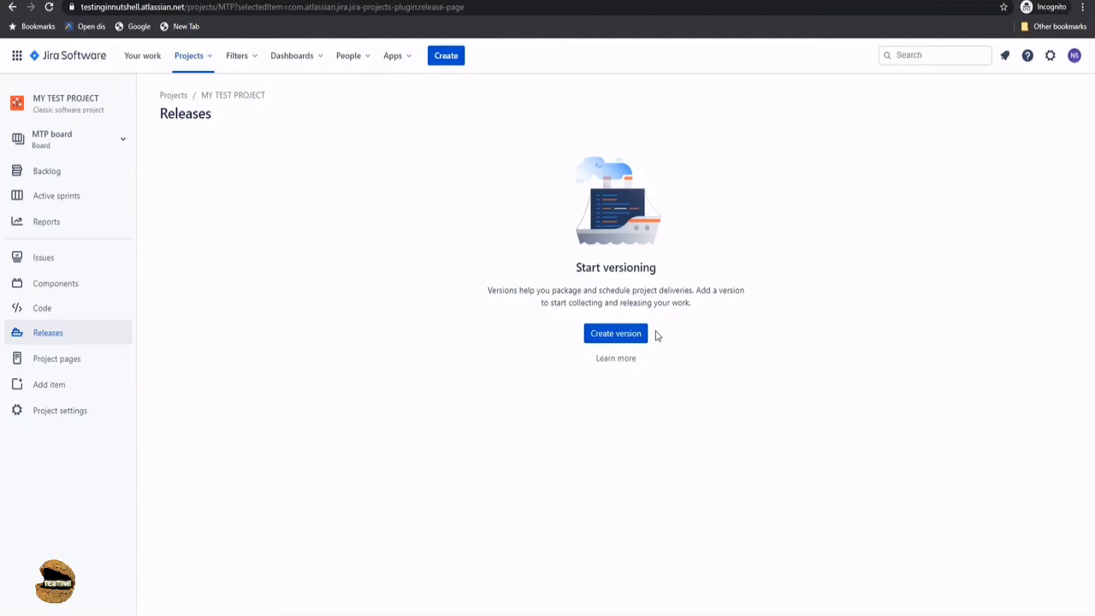
click(626, 337)
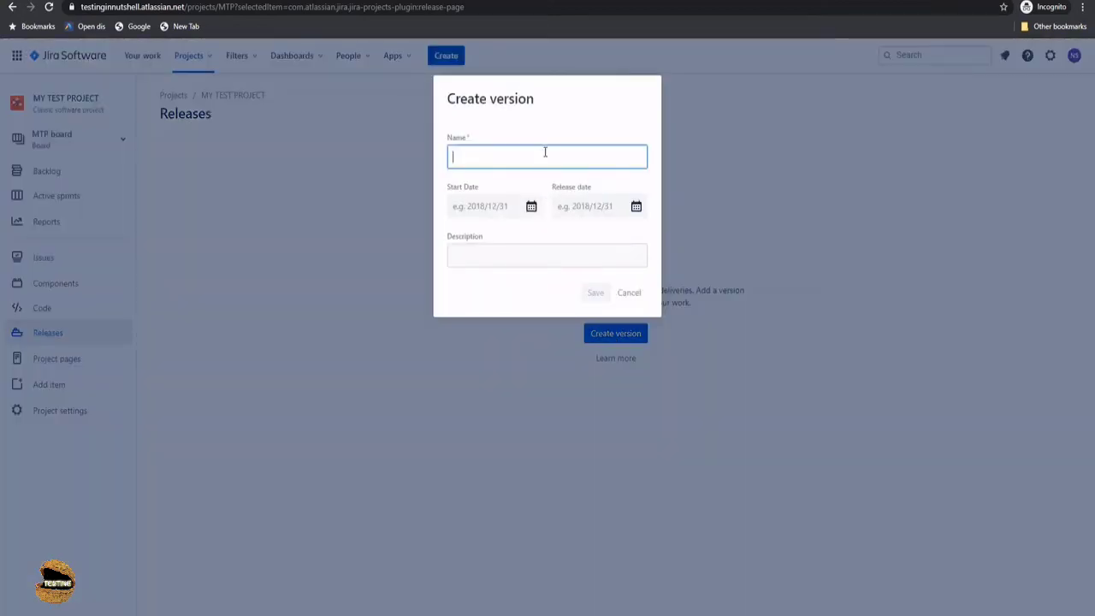
click(633, 294)
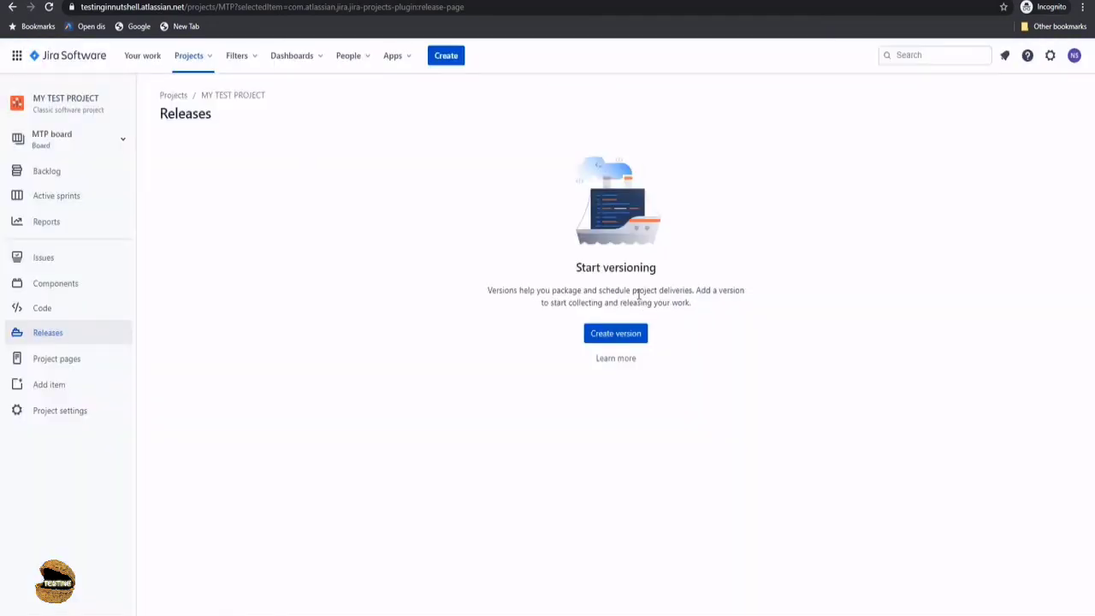
Step: View the project pages templates and inspect the item types that can be added to the project without adding any
click(83, 361)
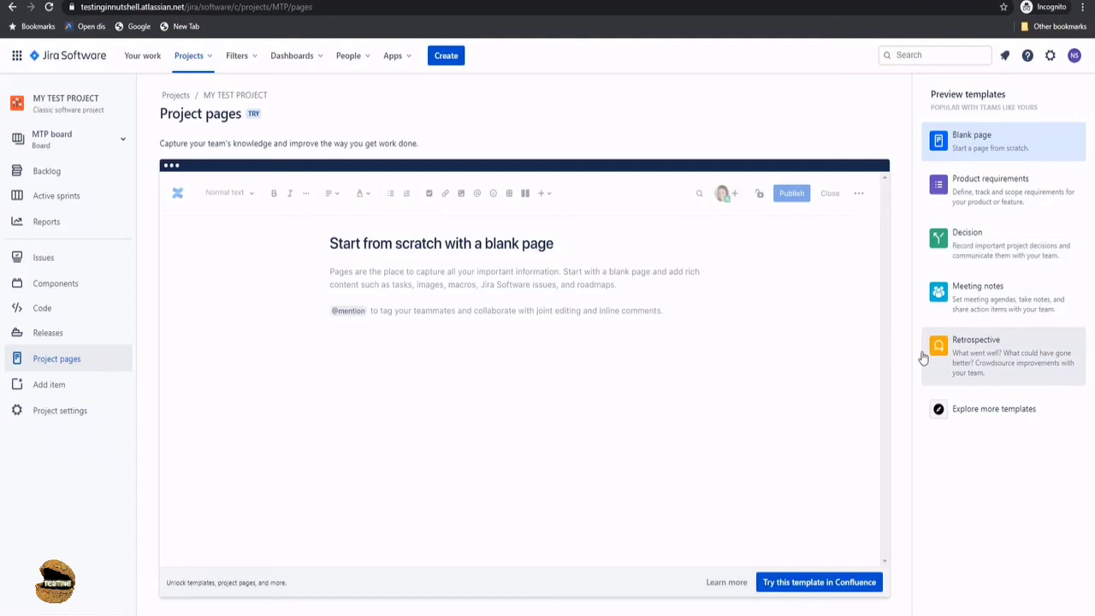
click(80, 386)
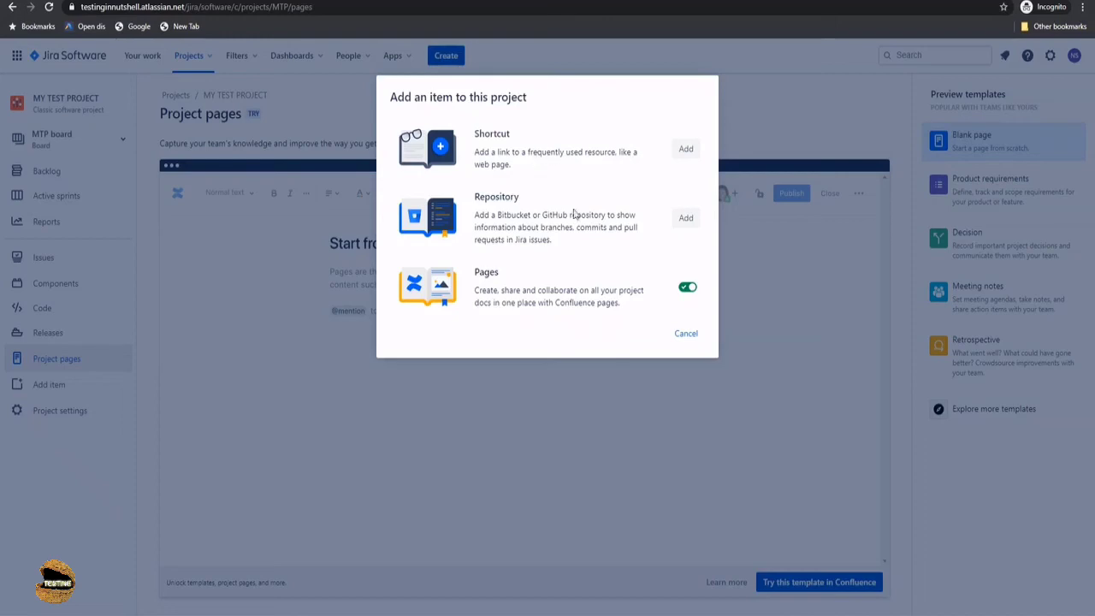
click(688, 335)
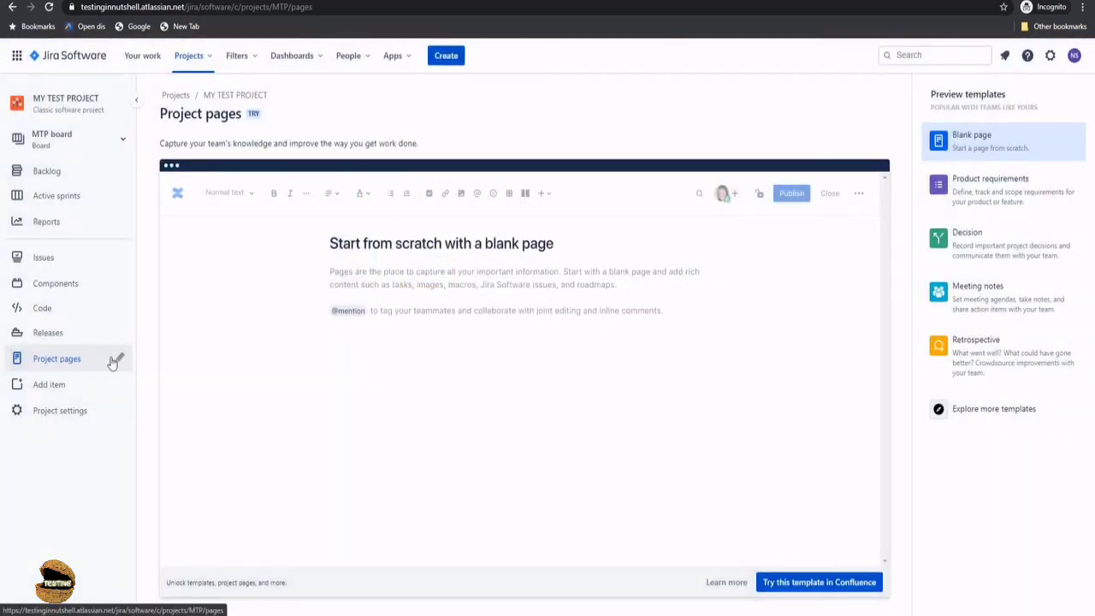
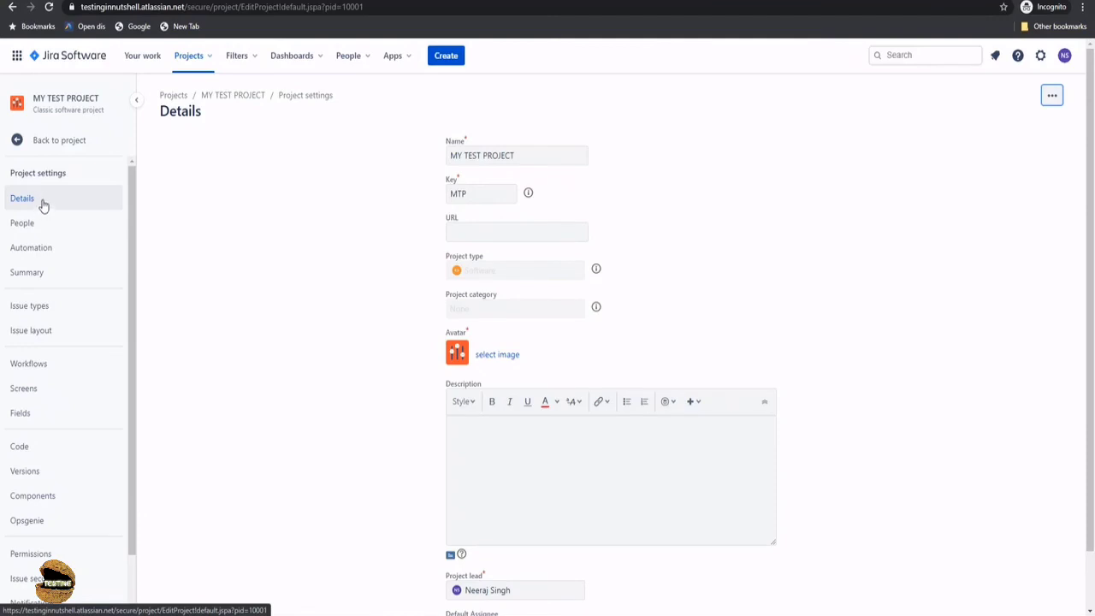
Step: Examine all the fields in the Details section of MY TEST PROJECT's settings
scroll(333, 381, down, 1)
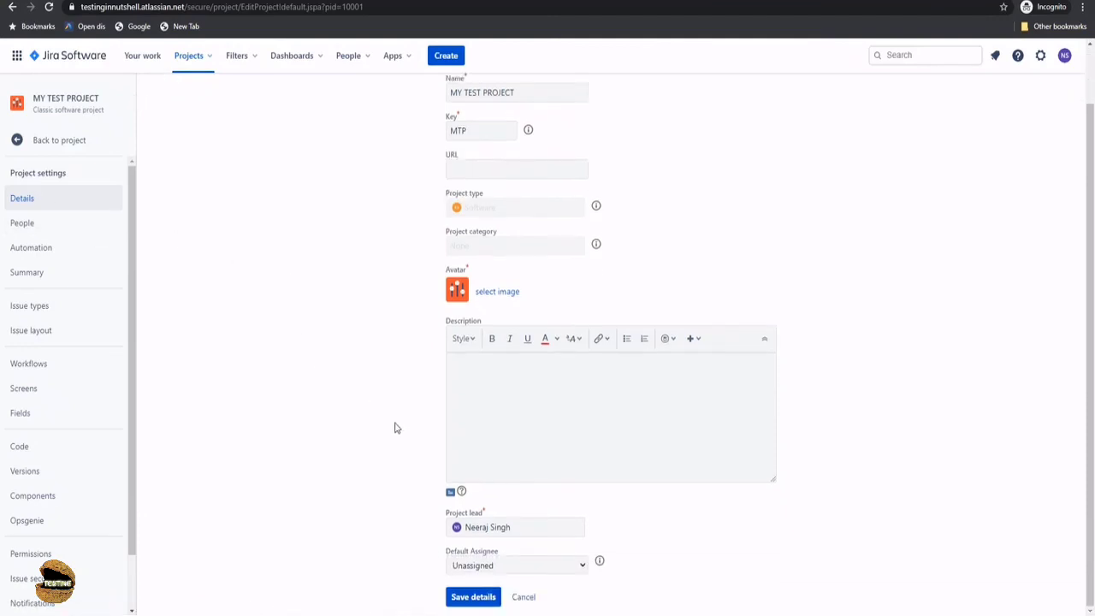
scroll(389, 431, up, 1)
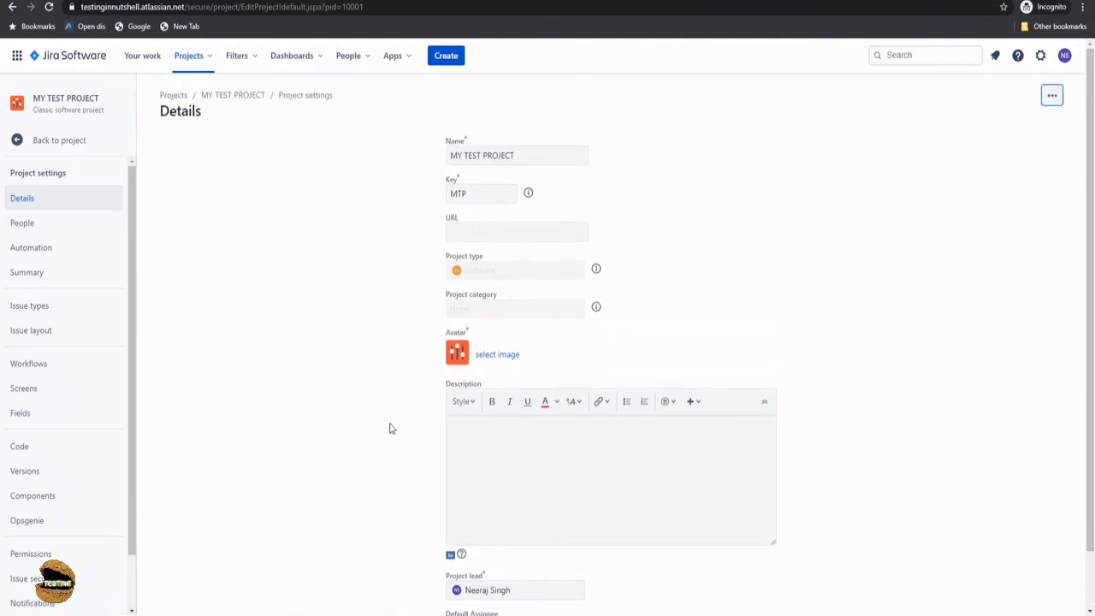
Step: View the People settings of MY TEST PROJECT and its Automation rule library
click(31, 232)
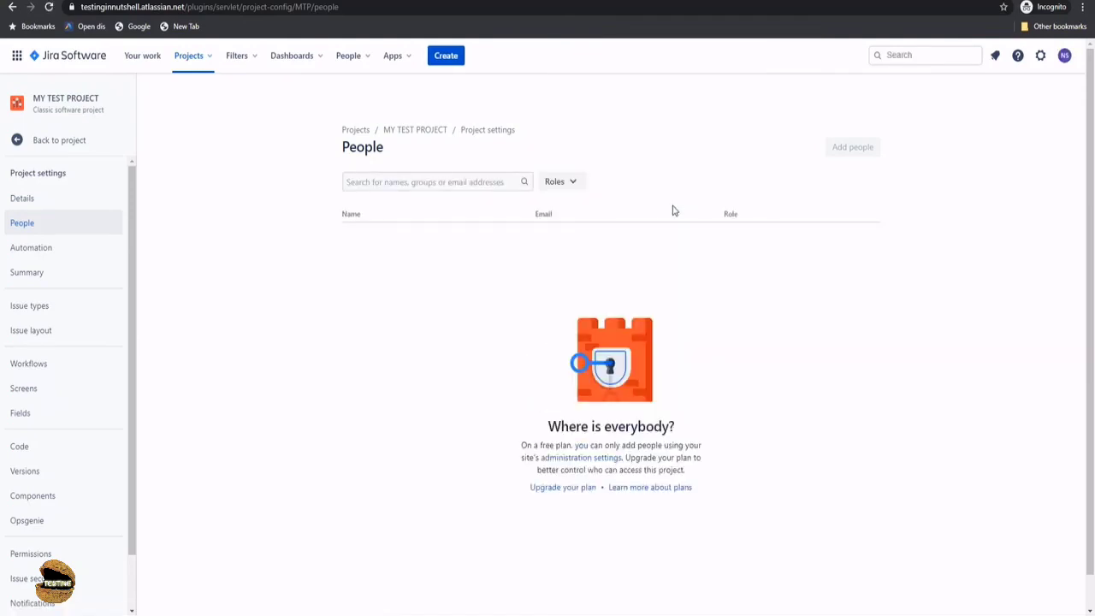
click(21, 249)
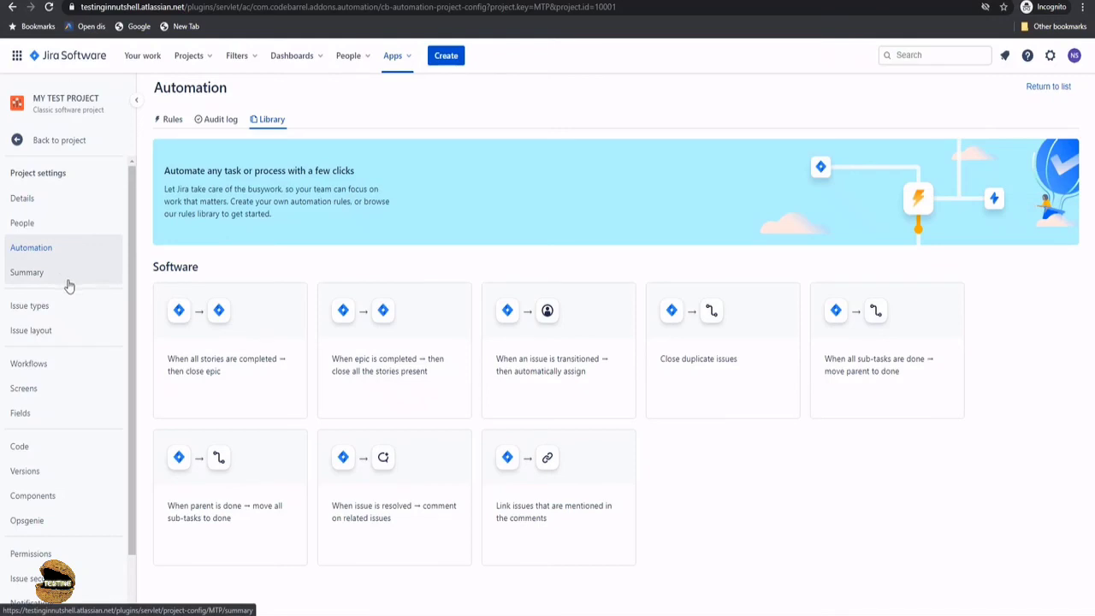
Step: View the project's issue types and issue layout settings, and open its Workflows settings
click(93, 327)
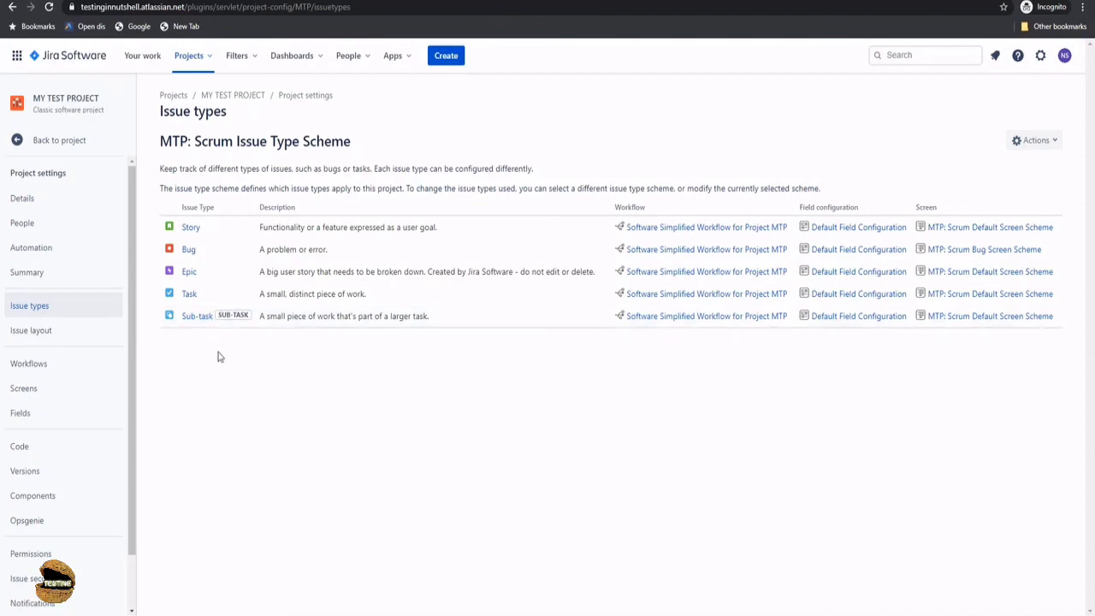
click(53, 334)
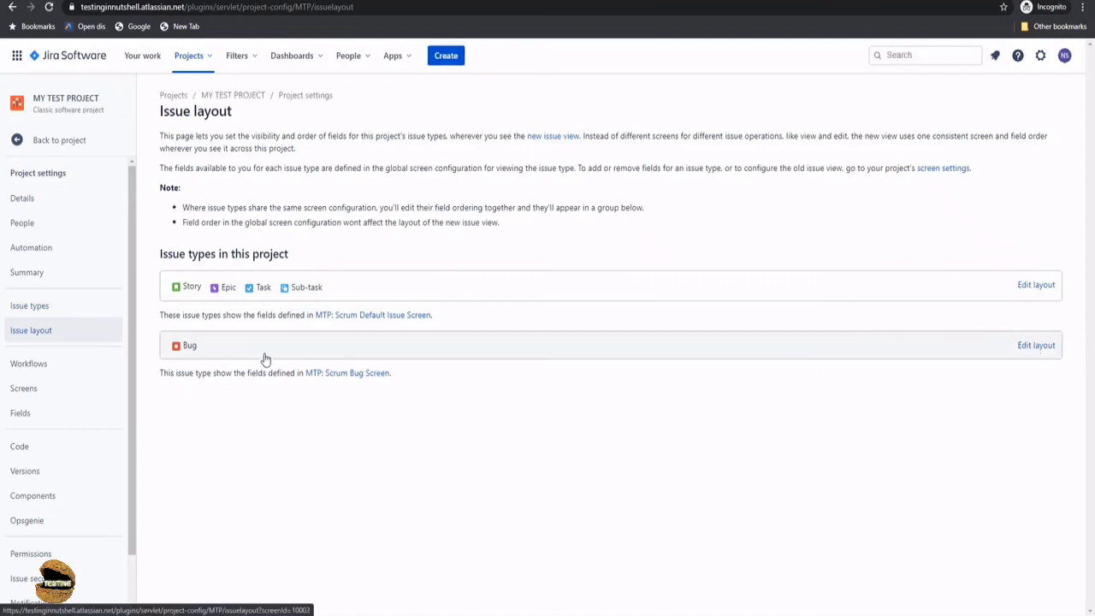
click(100, 371)
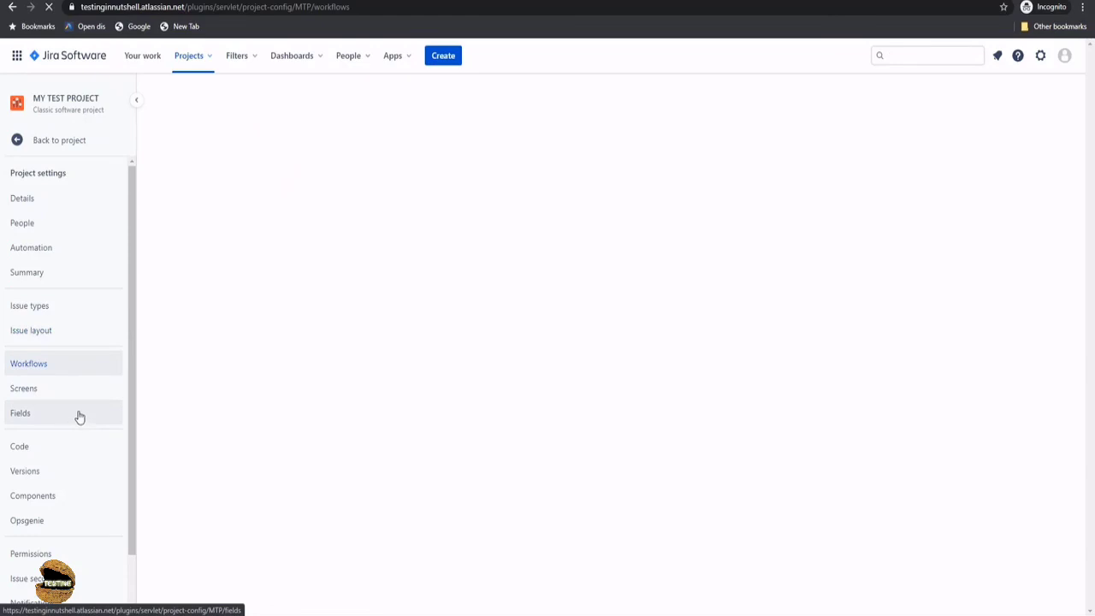
Step: Examine the list of fields in the project's default field configuration
click(79, 416)
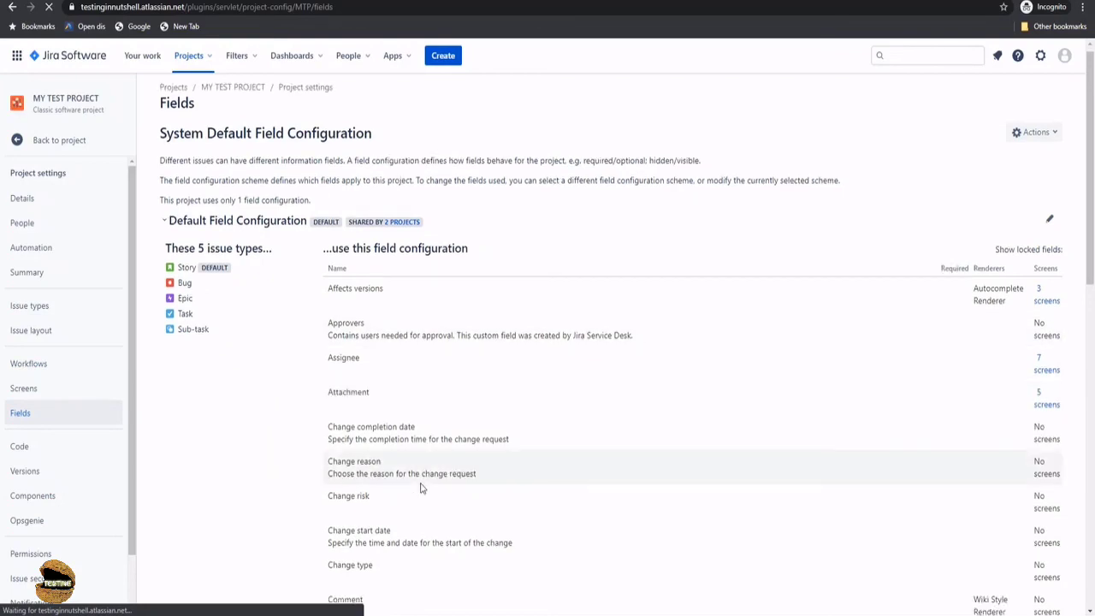
scroll(421, 494, down, 5)
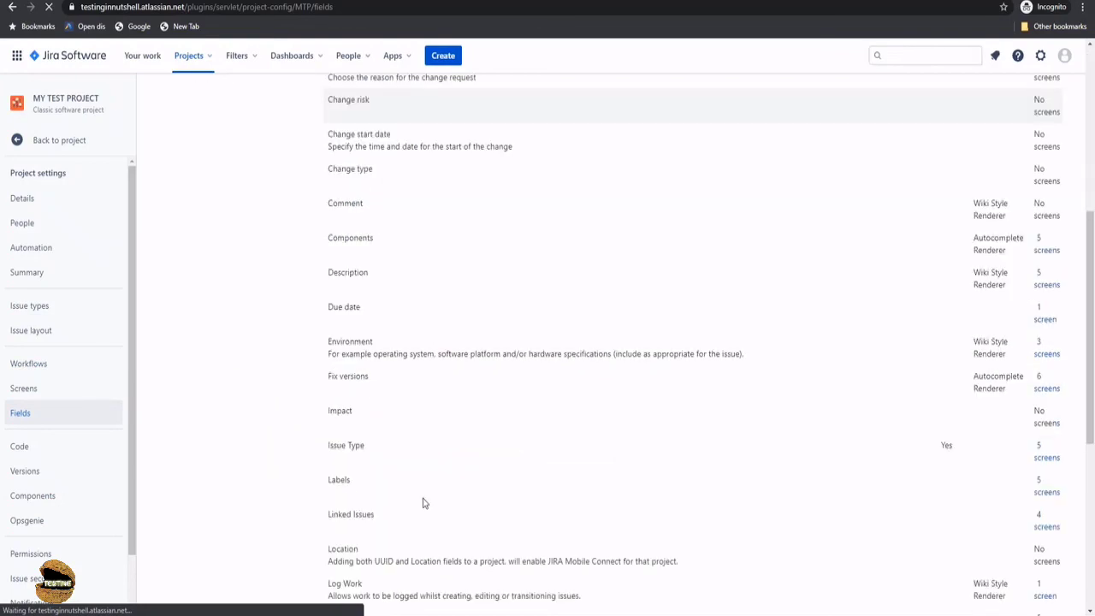
scroll(422, 500, down, 3)
scroll(423, 499, down, 1)
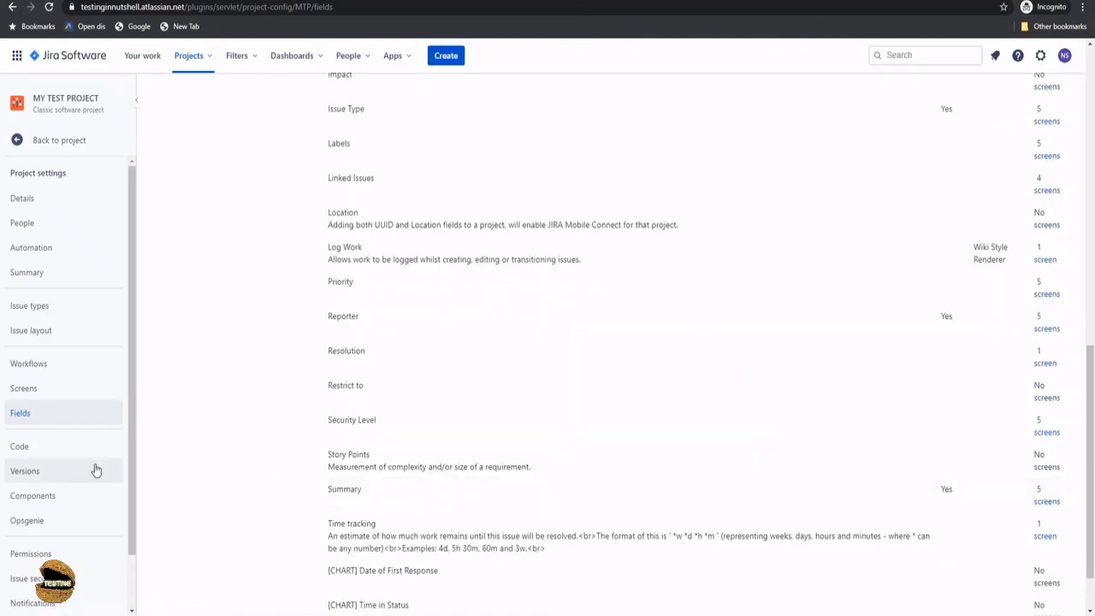
Step: Examine the project's permission scheme from project permissions through comments permissions, dismissing the Permission Helper tip, and return to the project
drag(134, 434, 128, 492)
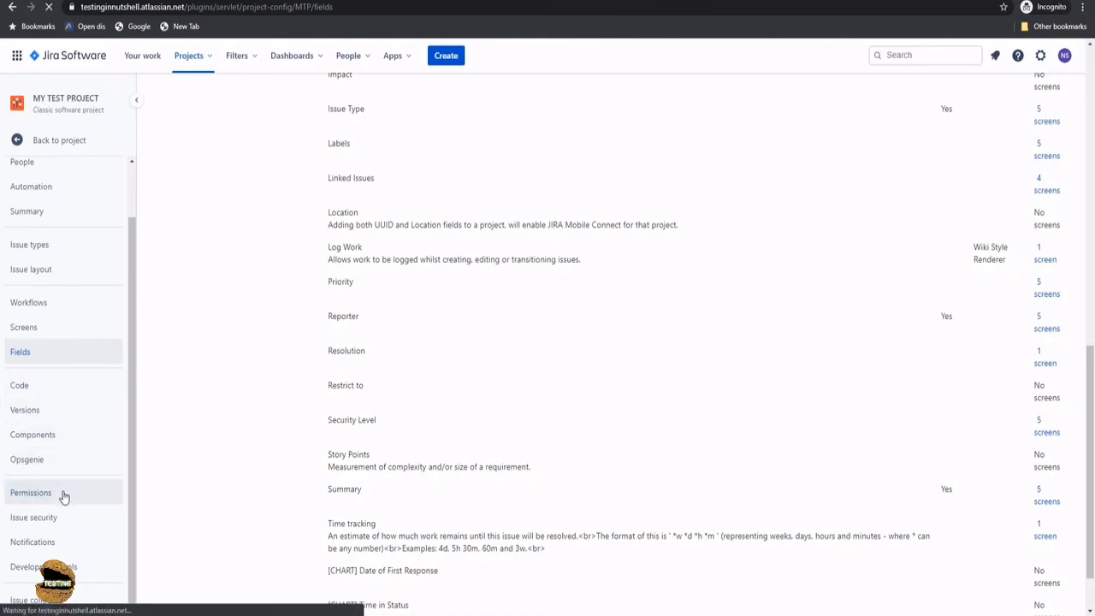
click(63, 495)
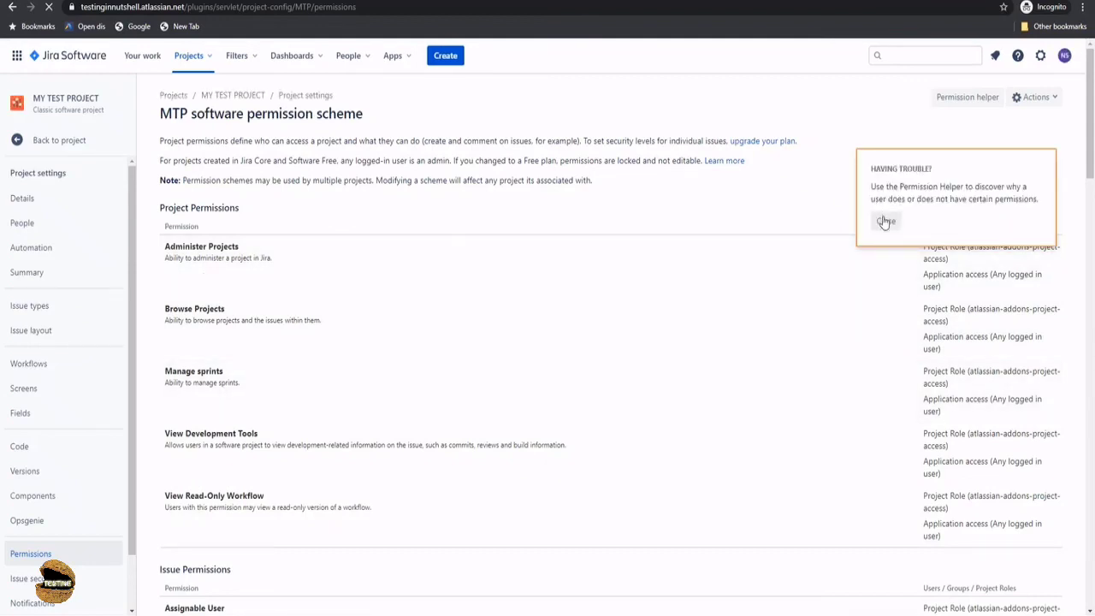
click(885, 222)
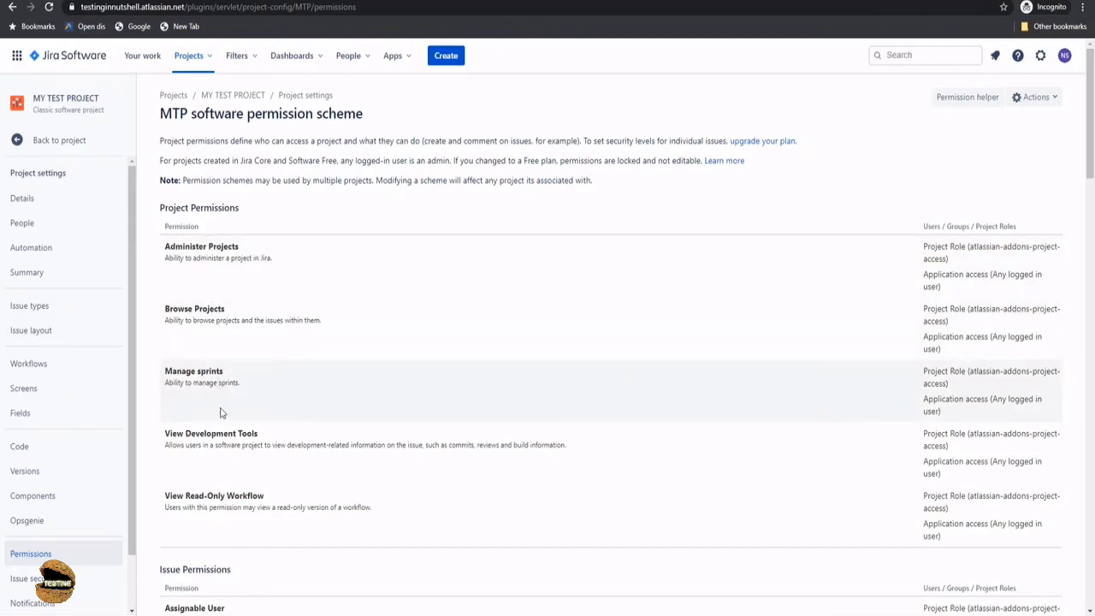
scroll(274, 427, down, 5)
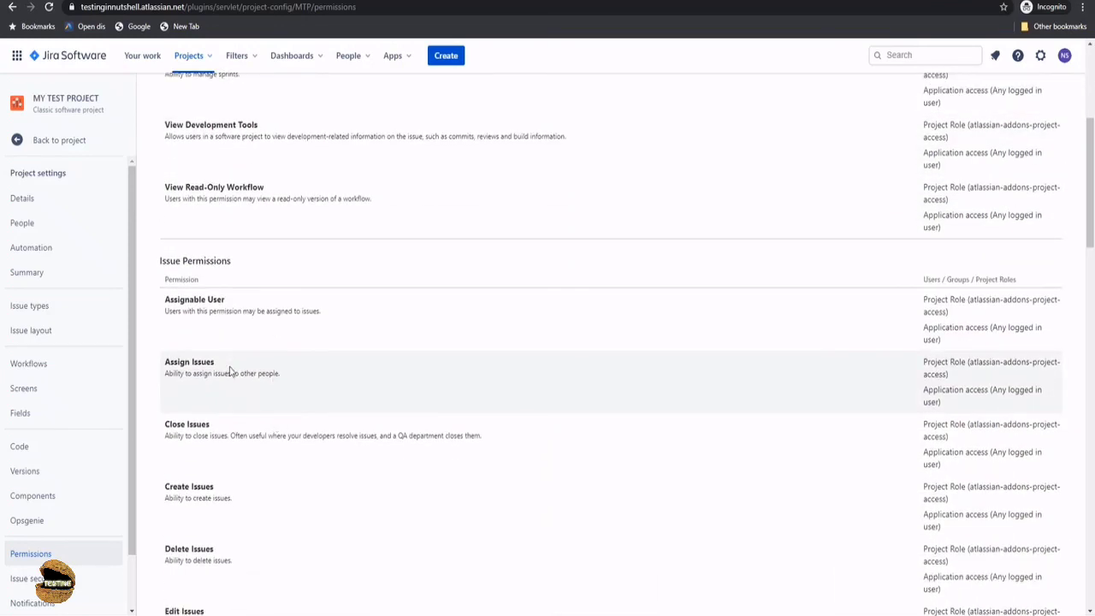
scroll(240, 386, down, 4)
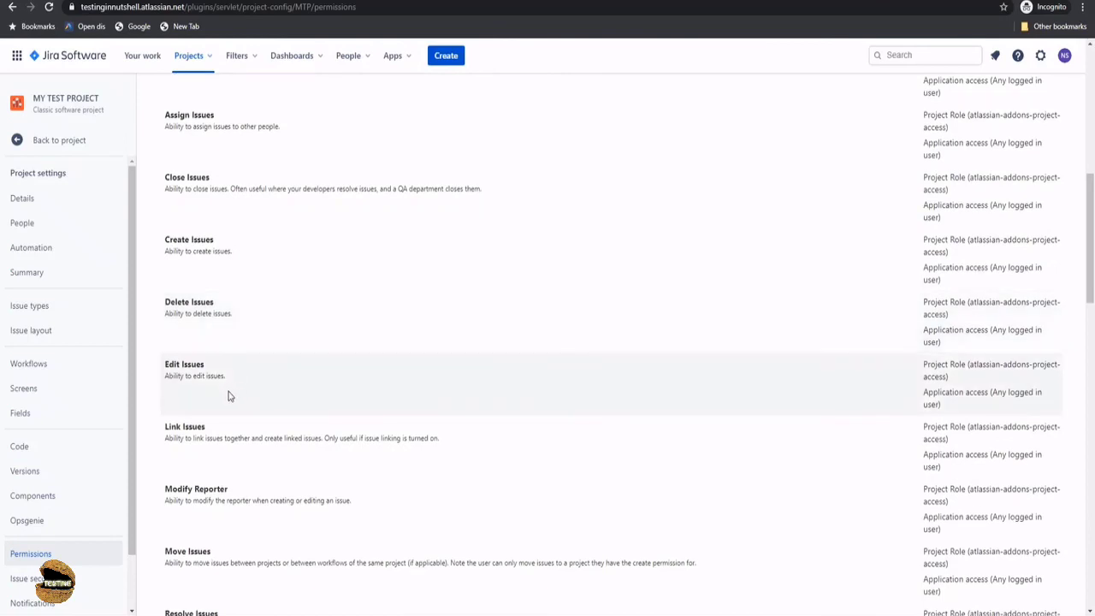
scroll(302, 441, down, 1)
scroll(302, 443, down, 2)
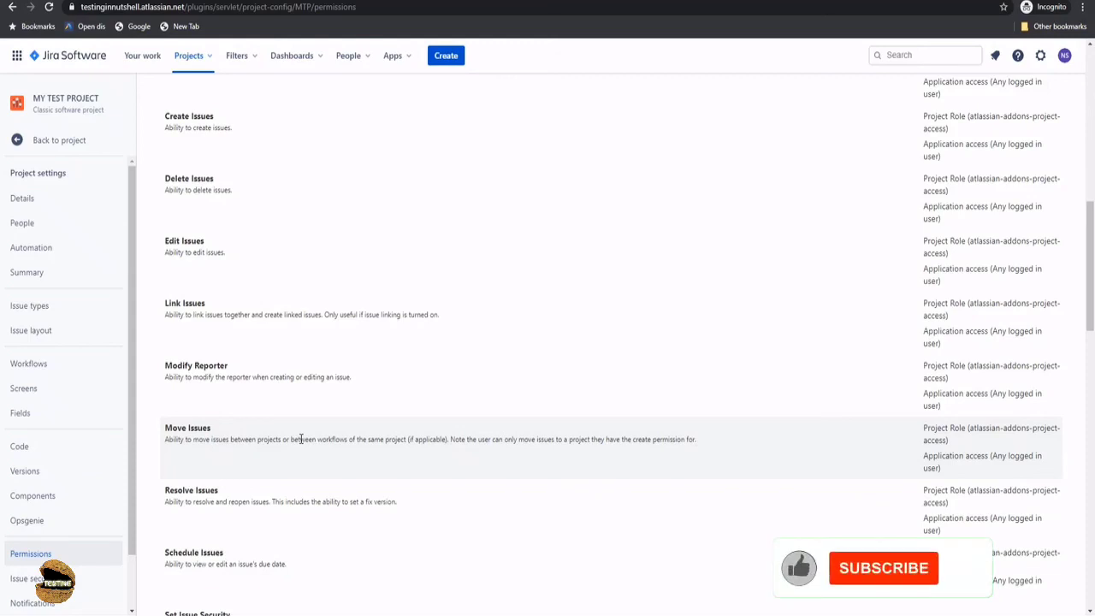
scroll(302, 439, down, 3)
scroll(301, 441, up, 1)
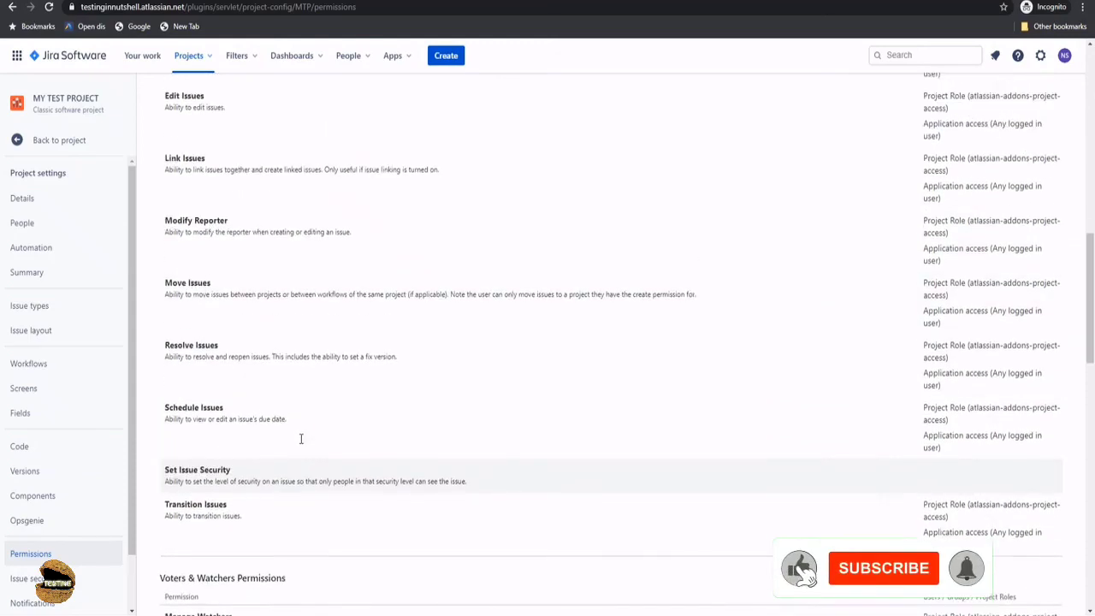
scroll(301, 442, down, 3)
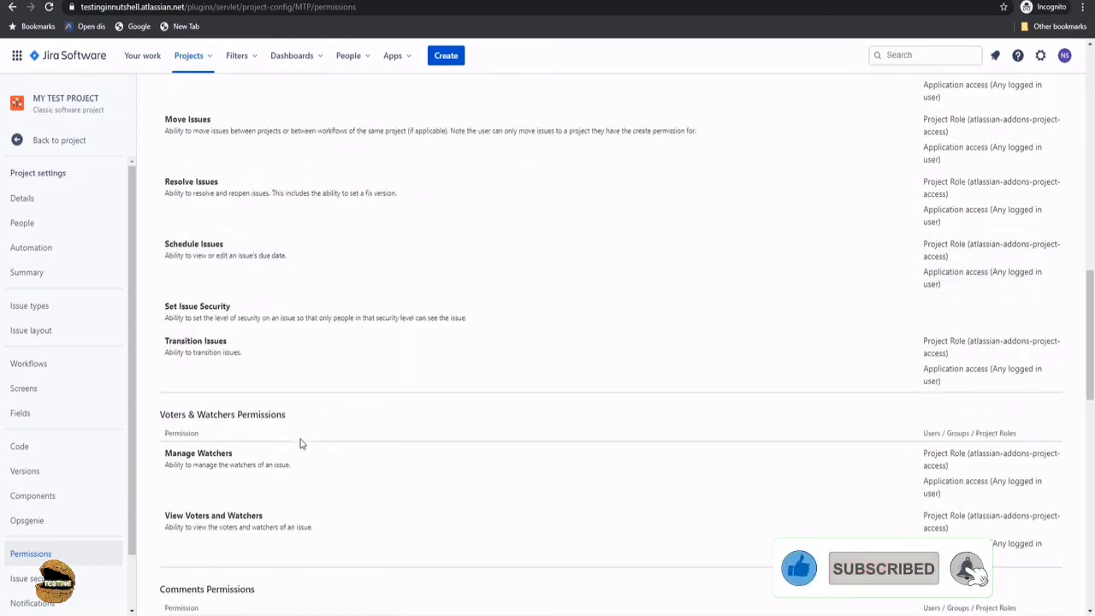
scroll(302, 443, down, 2)
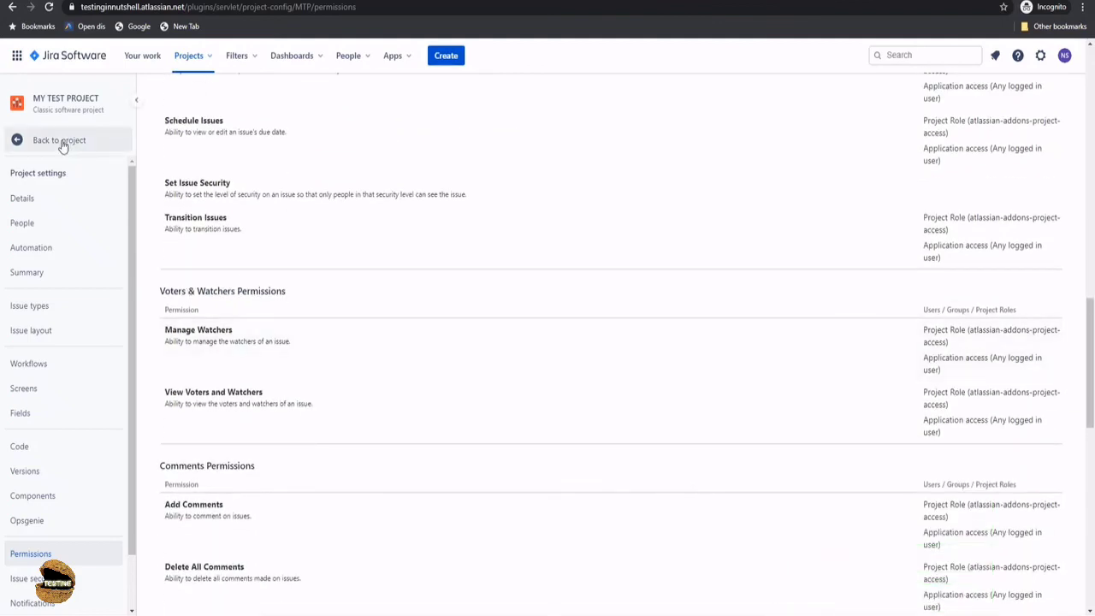
click(60, 140)
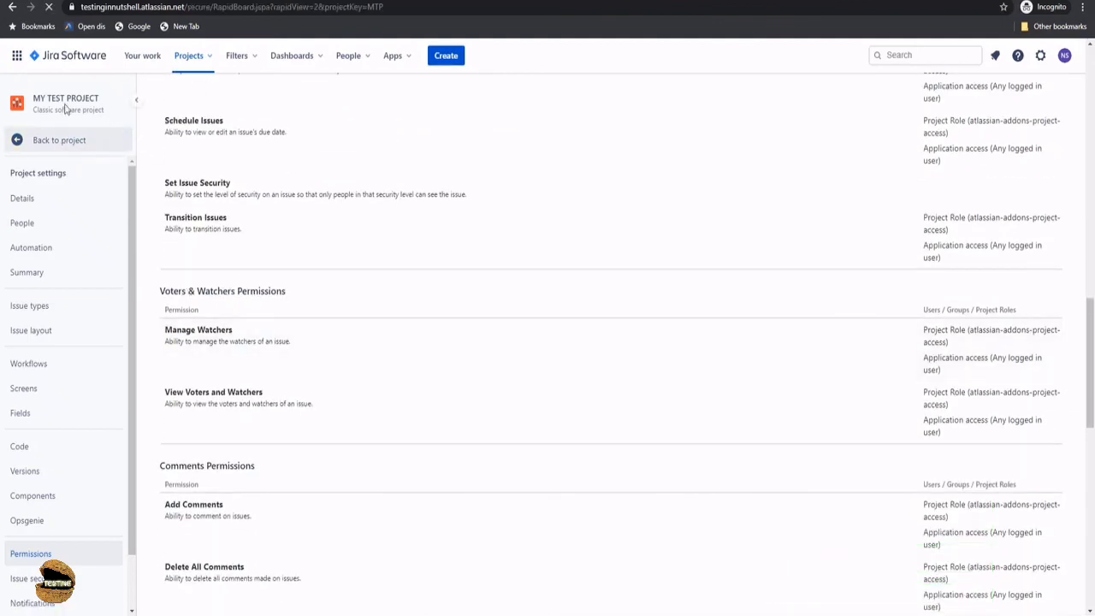